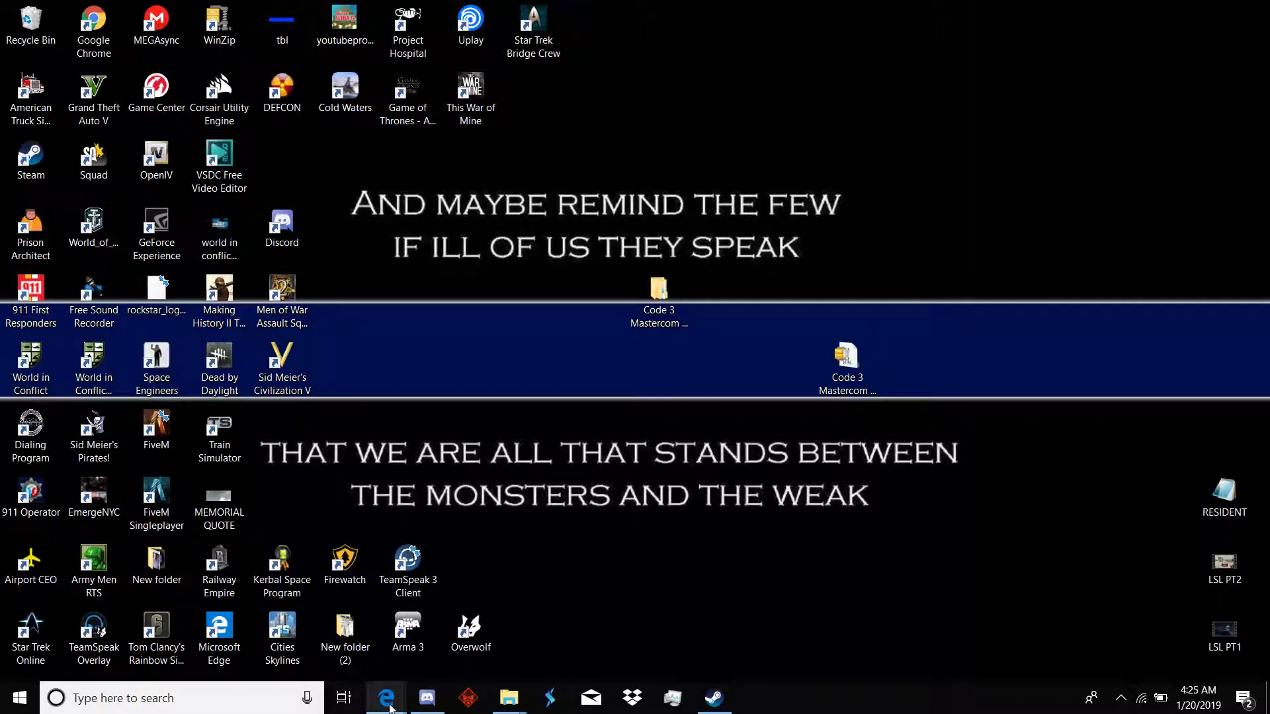
Step: Bring Edge forward on the Custom FiveM Sirens thread and close the Google Drive tab
mouse_move(390, 708)
click(448, 608)
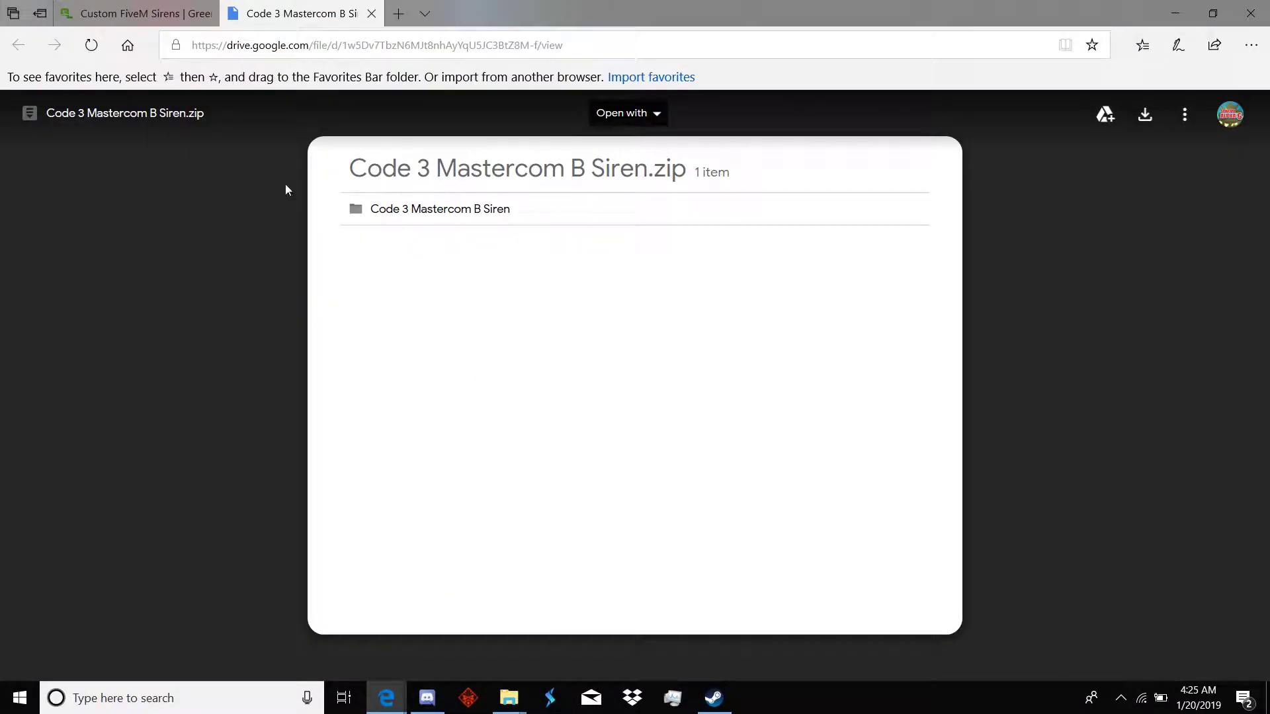
click(159, 13)
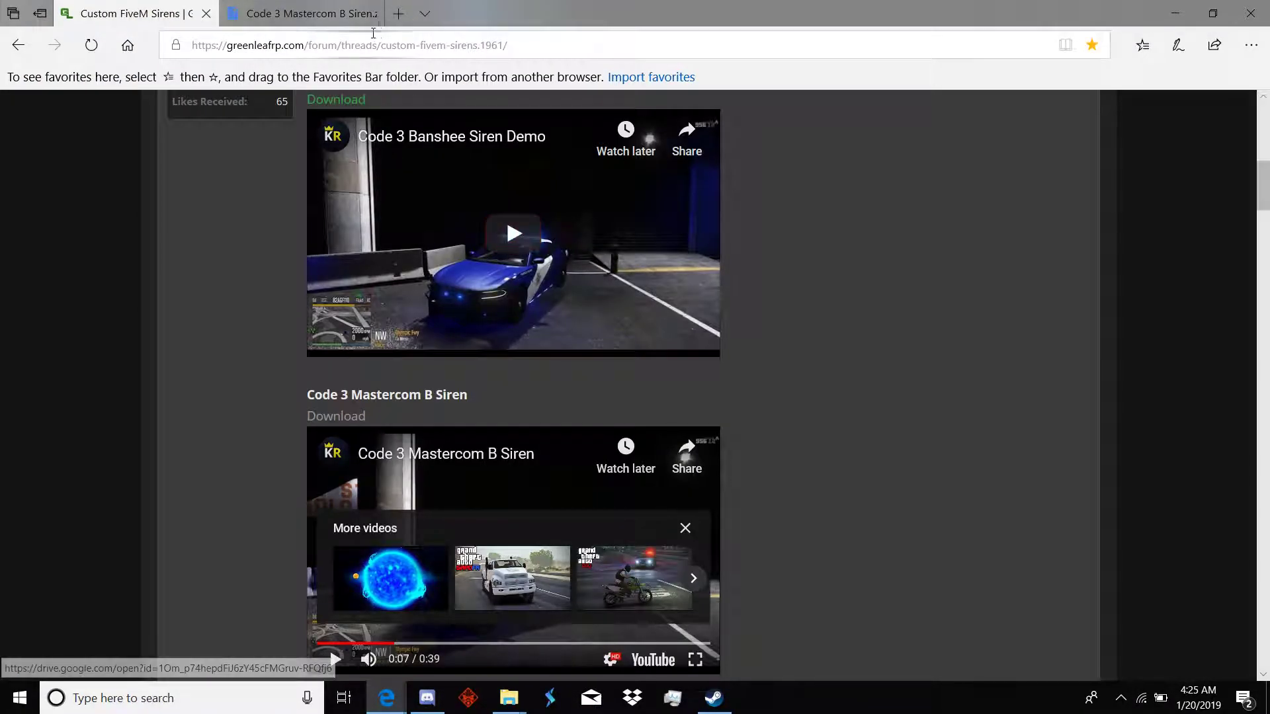
click(379, 13)
Step: Scroll the thread to the Code 3 Mastercom B Siren video
scroll(745, 420, up, 5)
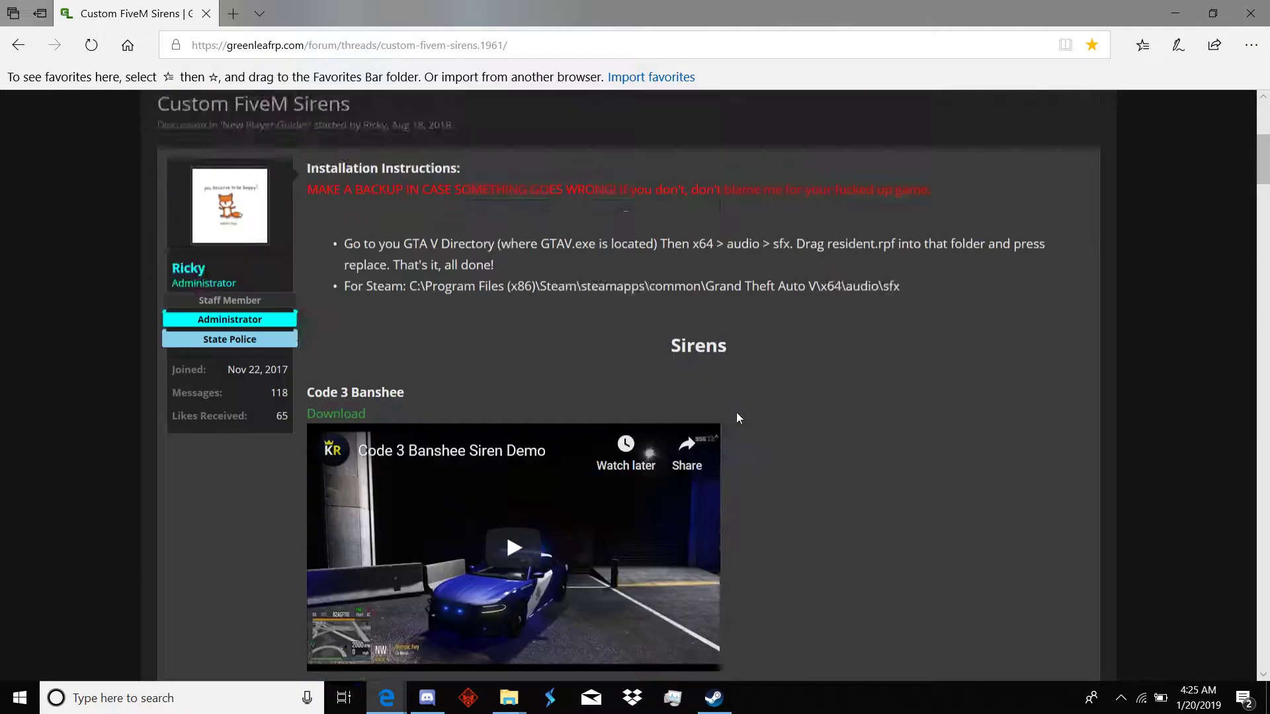
scroll(739, 418, up, 5)
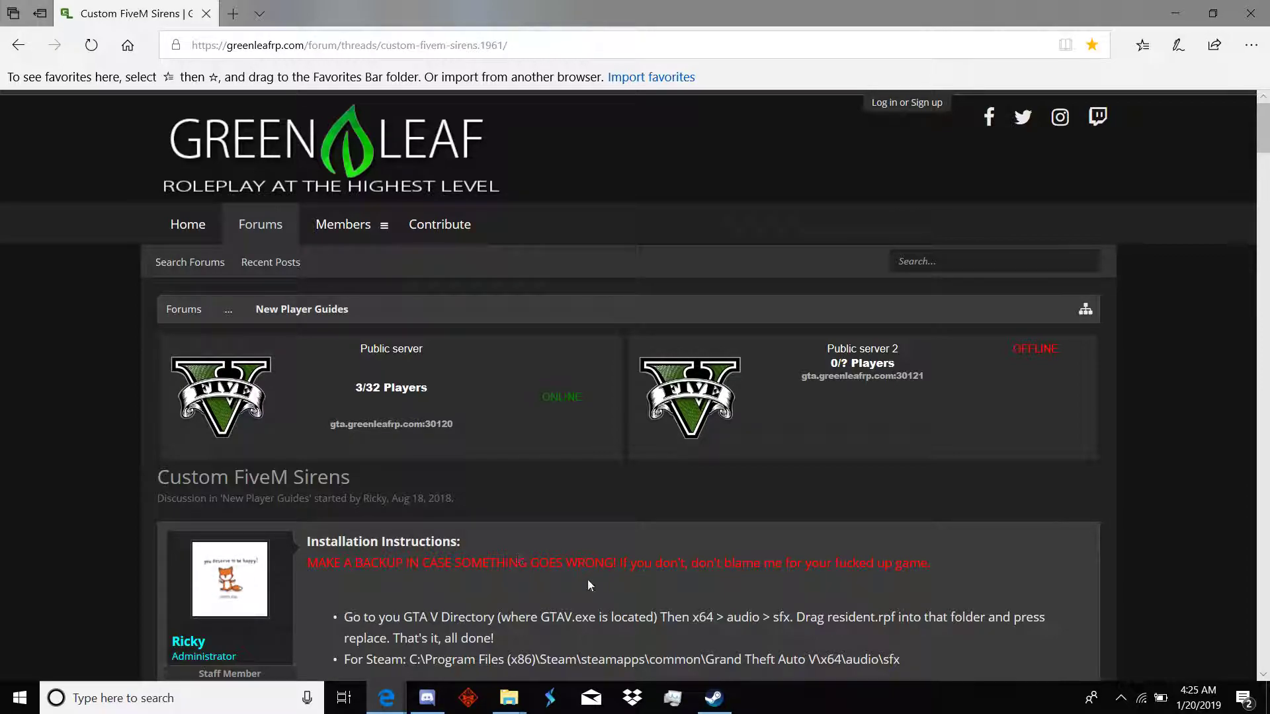
scroll(567, 494, down, 7)
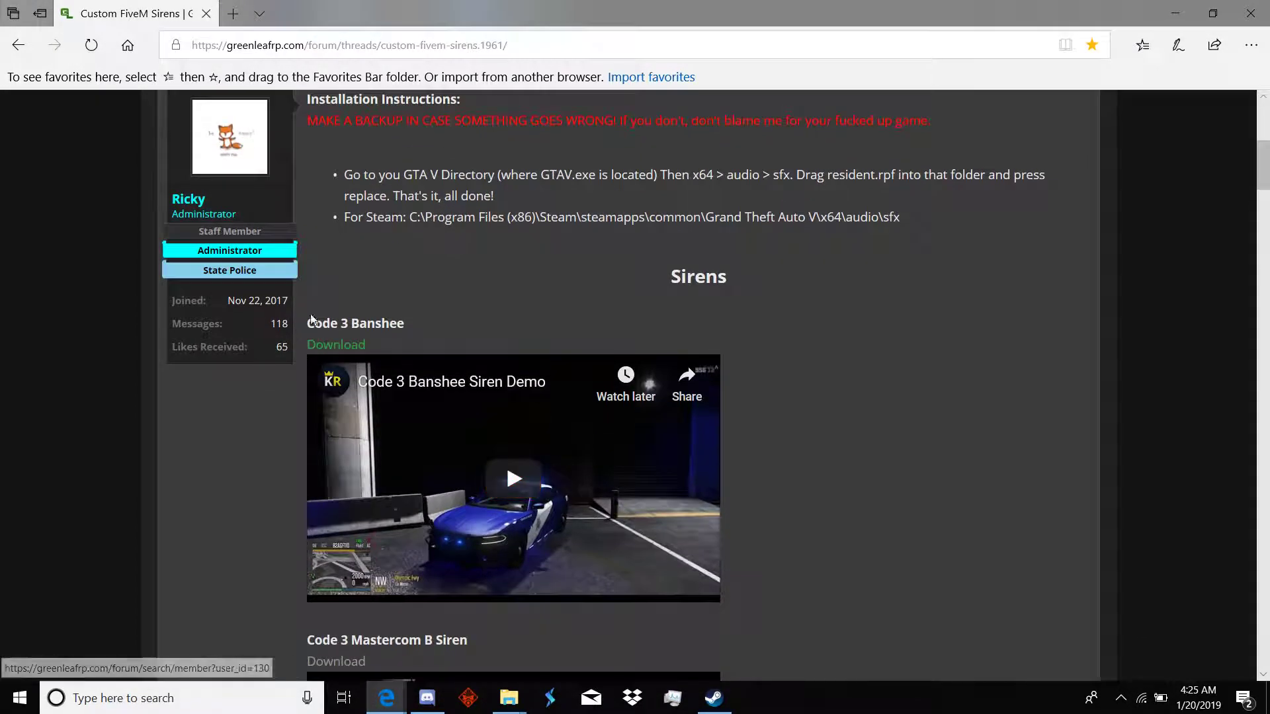
scroll(512, 410, down, 9)
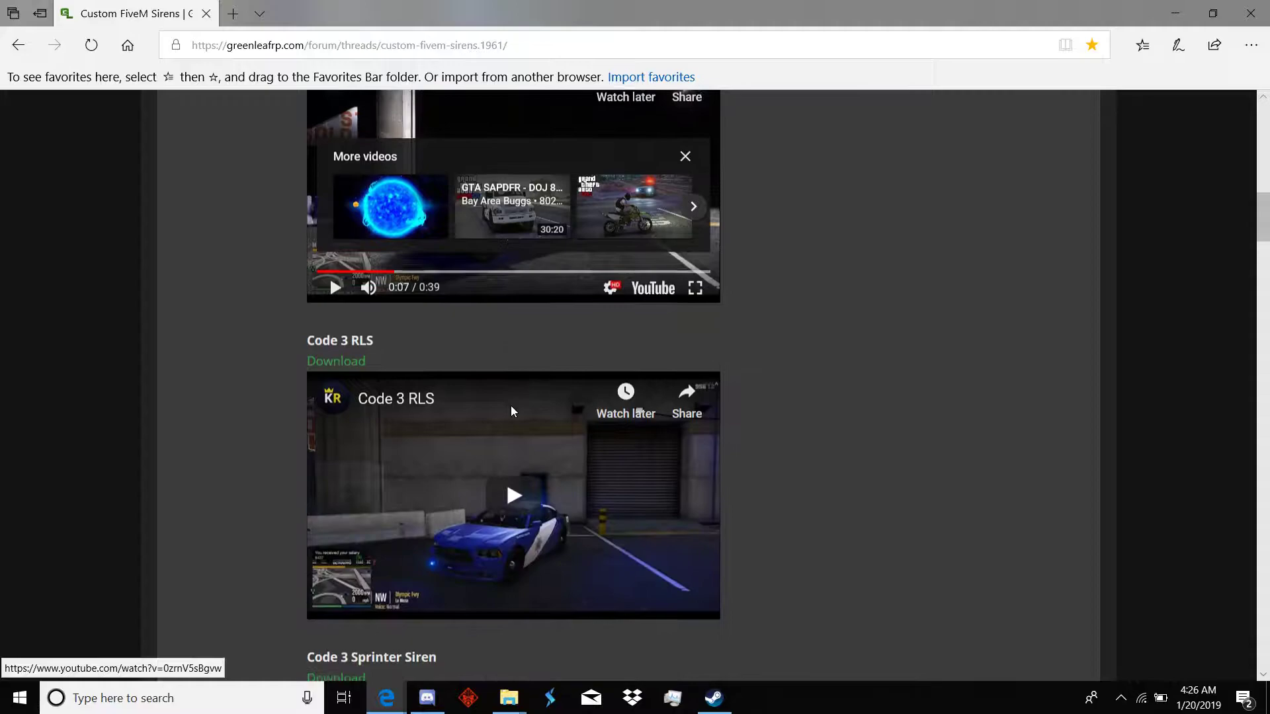
scroll(511, 410, down, 16)
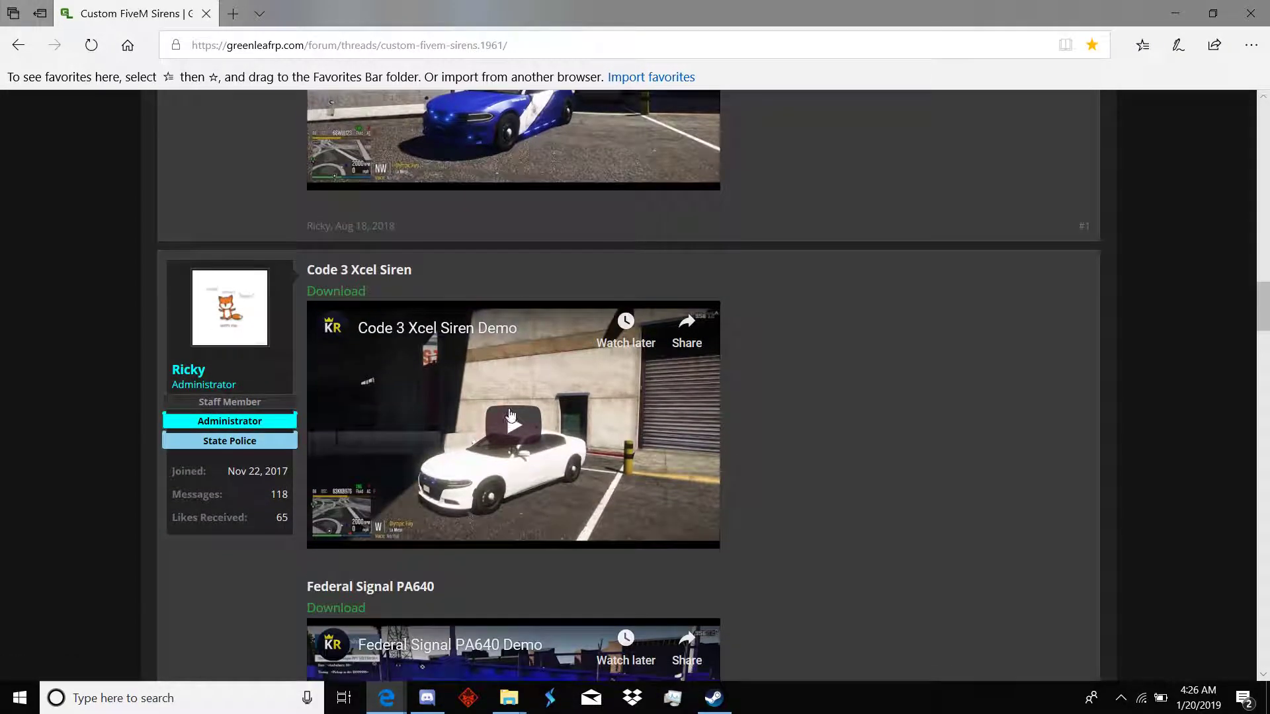
scroll(510, 415, down, 16)
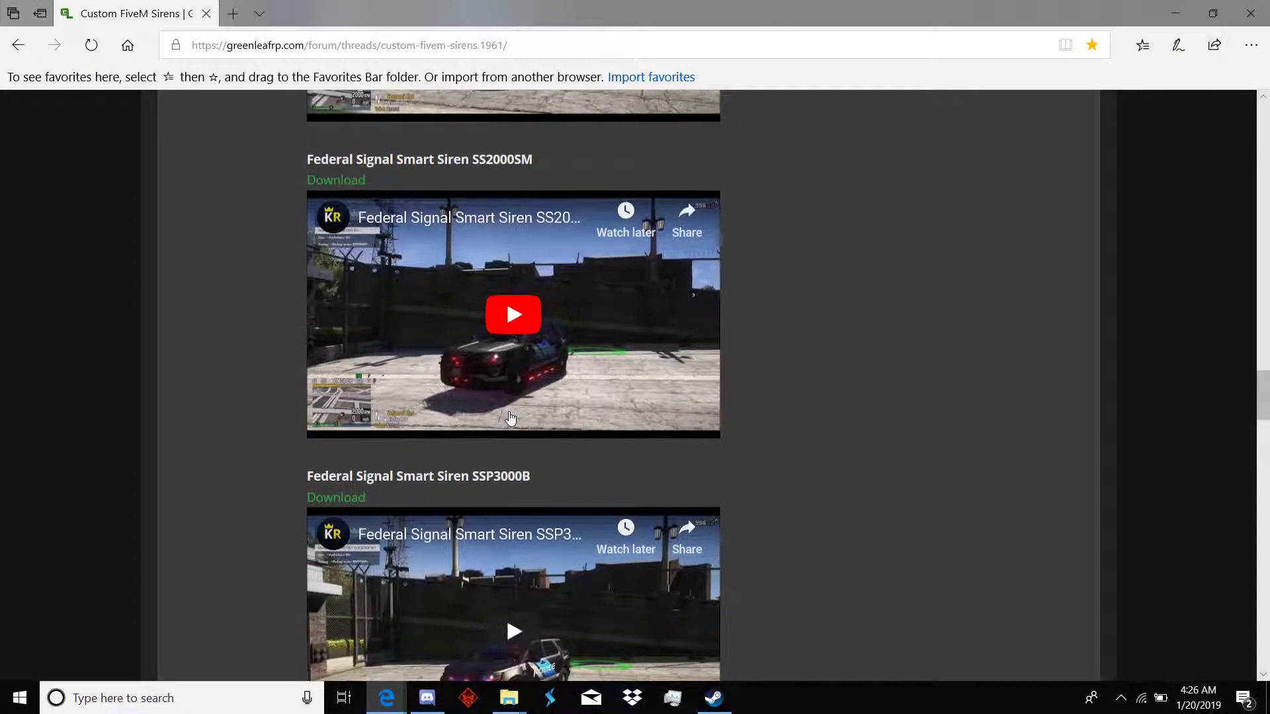
scroll(509, 418, down, 20)
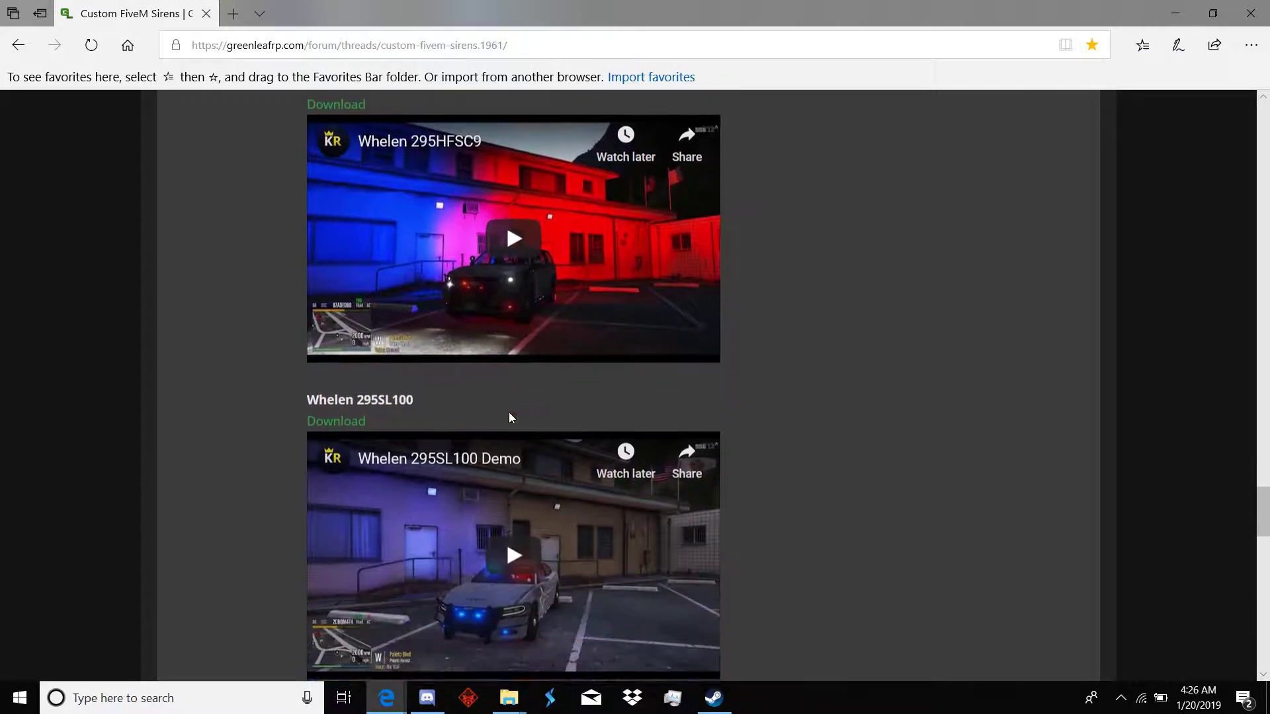
scroll(510, 416, down, 20)
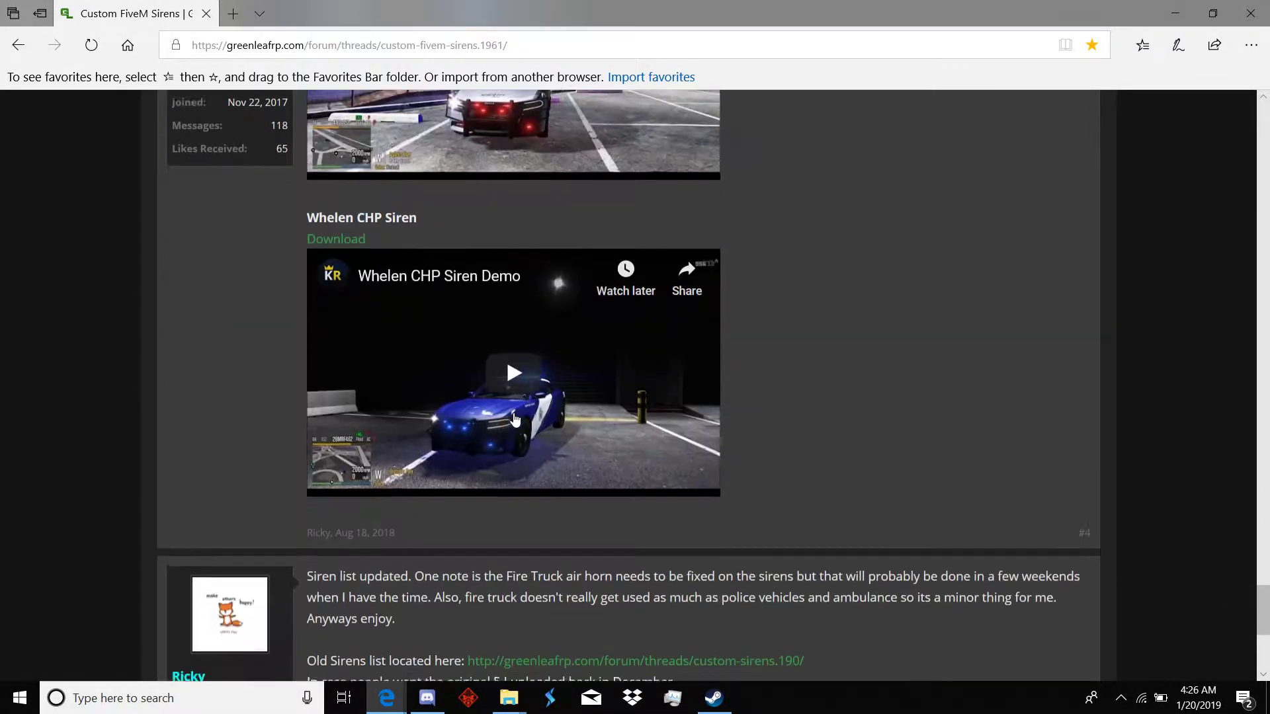
scroll(515, 417, up, 20)
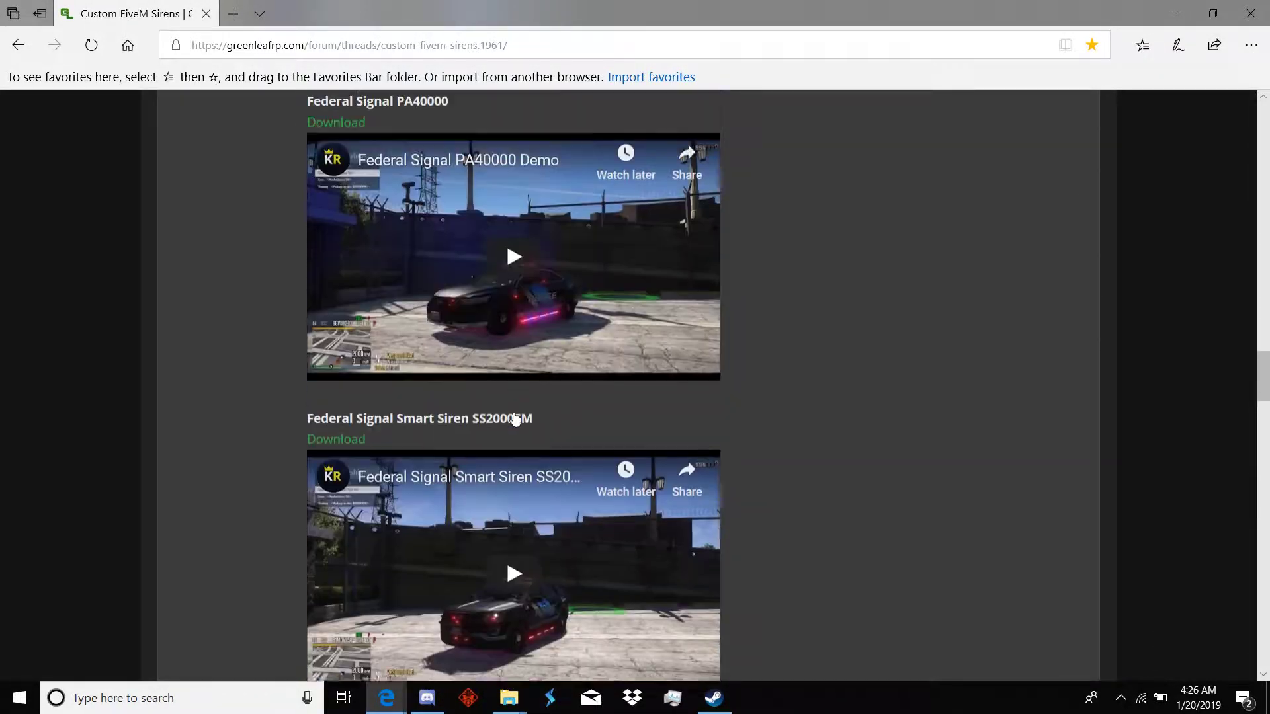
scroll(515, 420, up, 1)
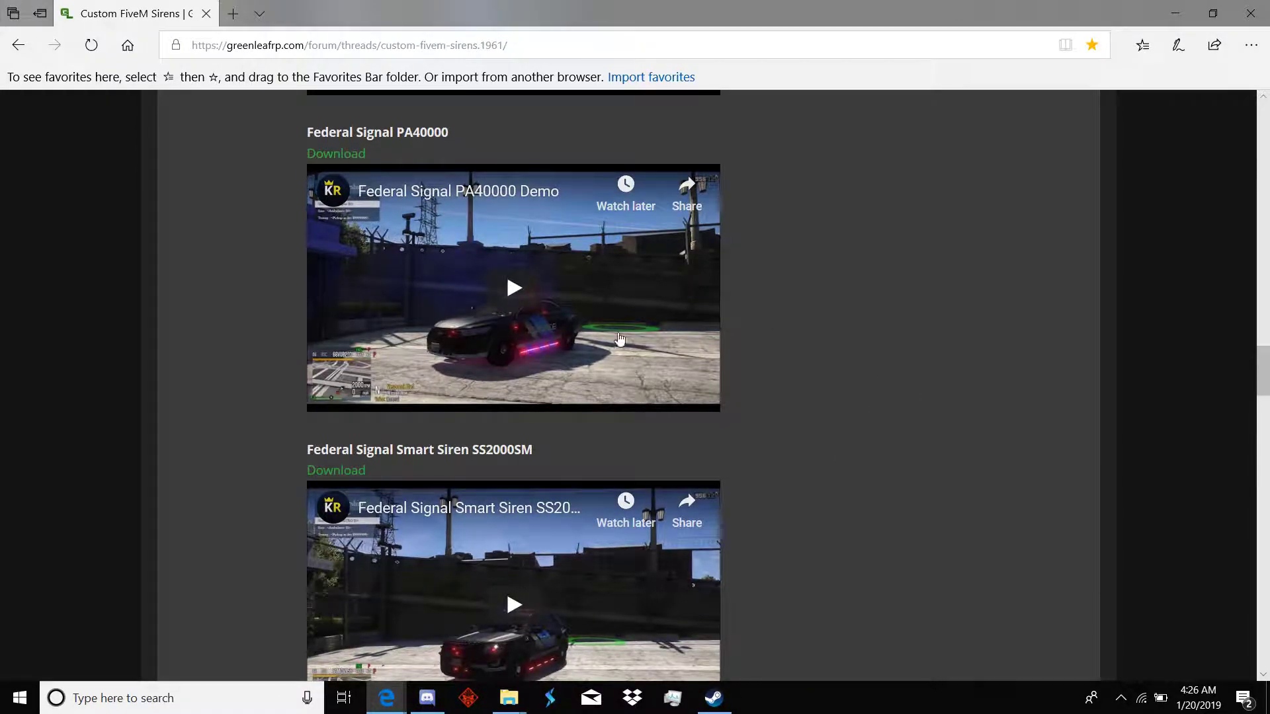
scroll(870, 474, up, 20)
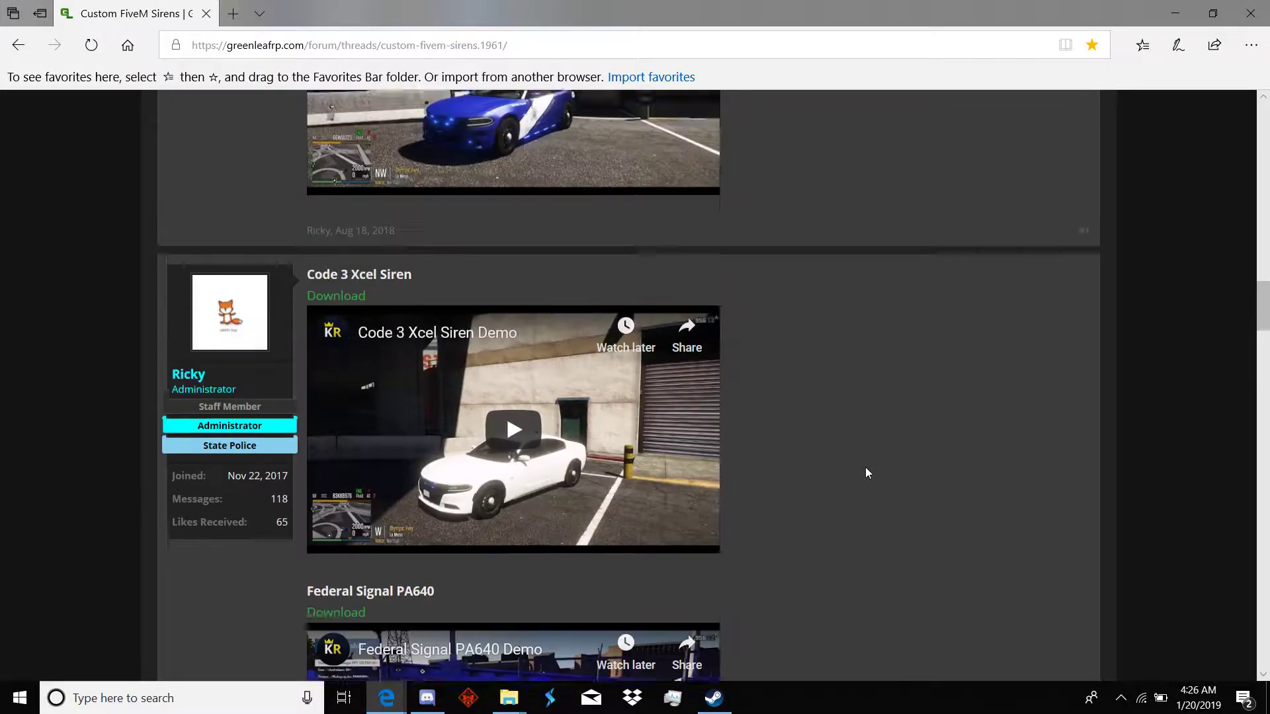
scroll(860, 469, up, 7)
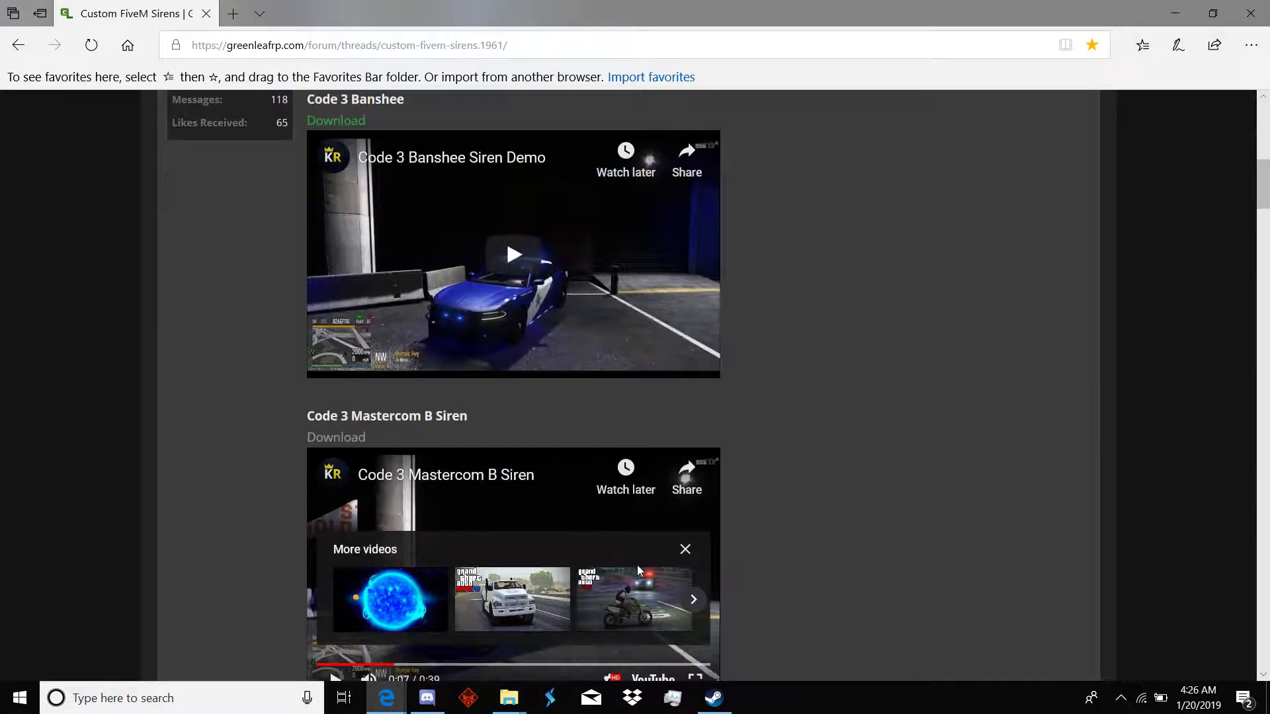
scroll(329, 403, down, 4)
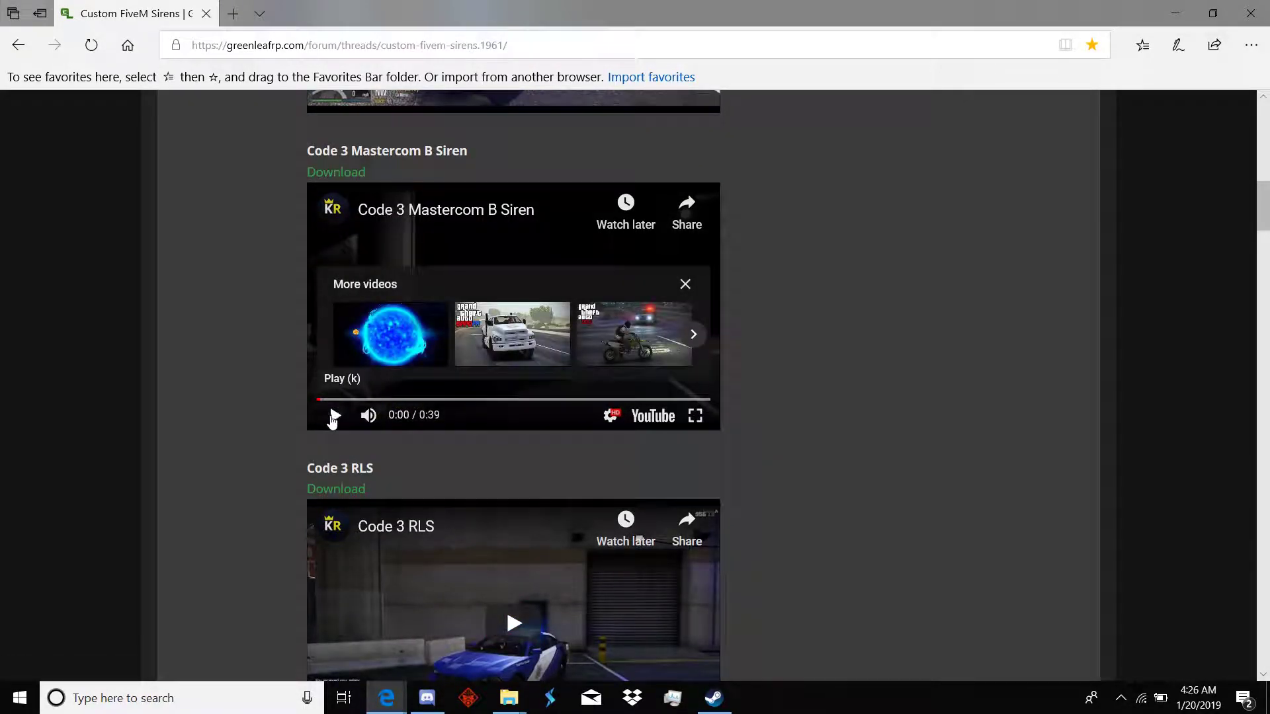
Step: Play the Mastercom B siren demo, pause it at 0:12, and scroll up to the Installation Instructions
click(334, 415)
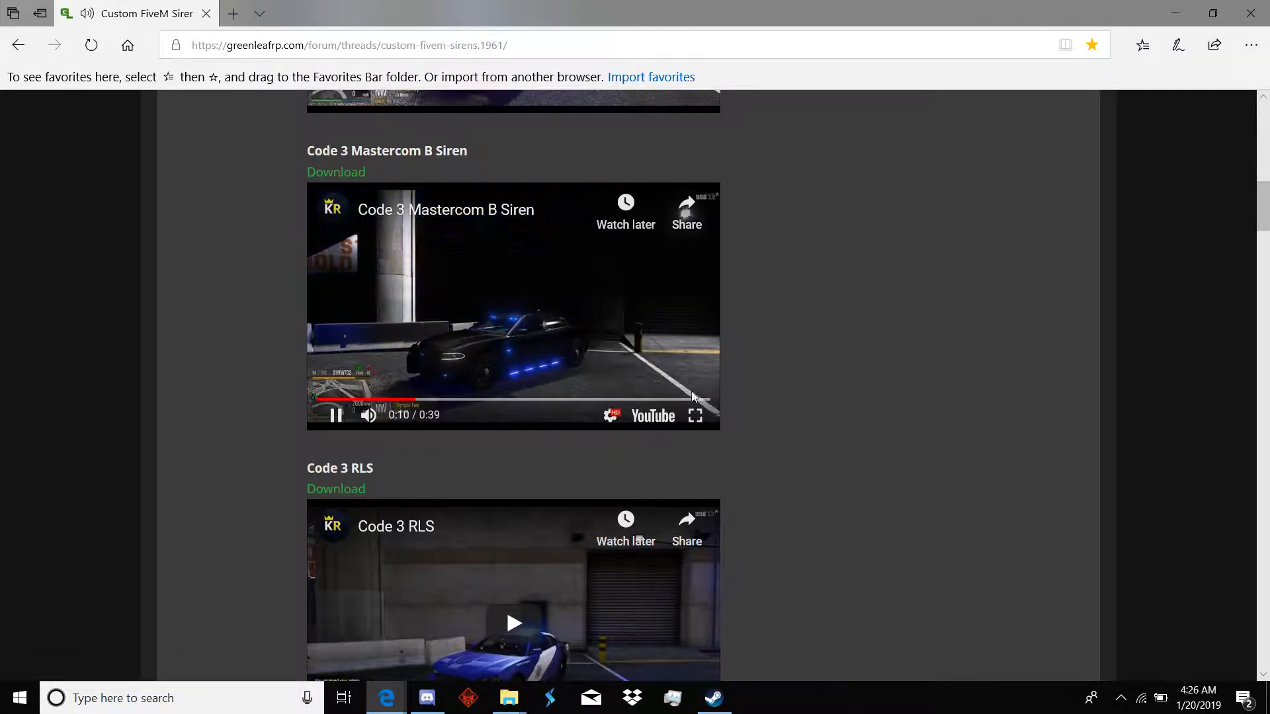
click(336, 415)
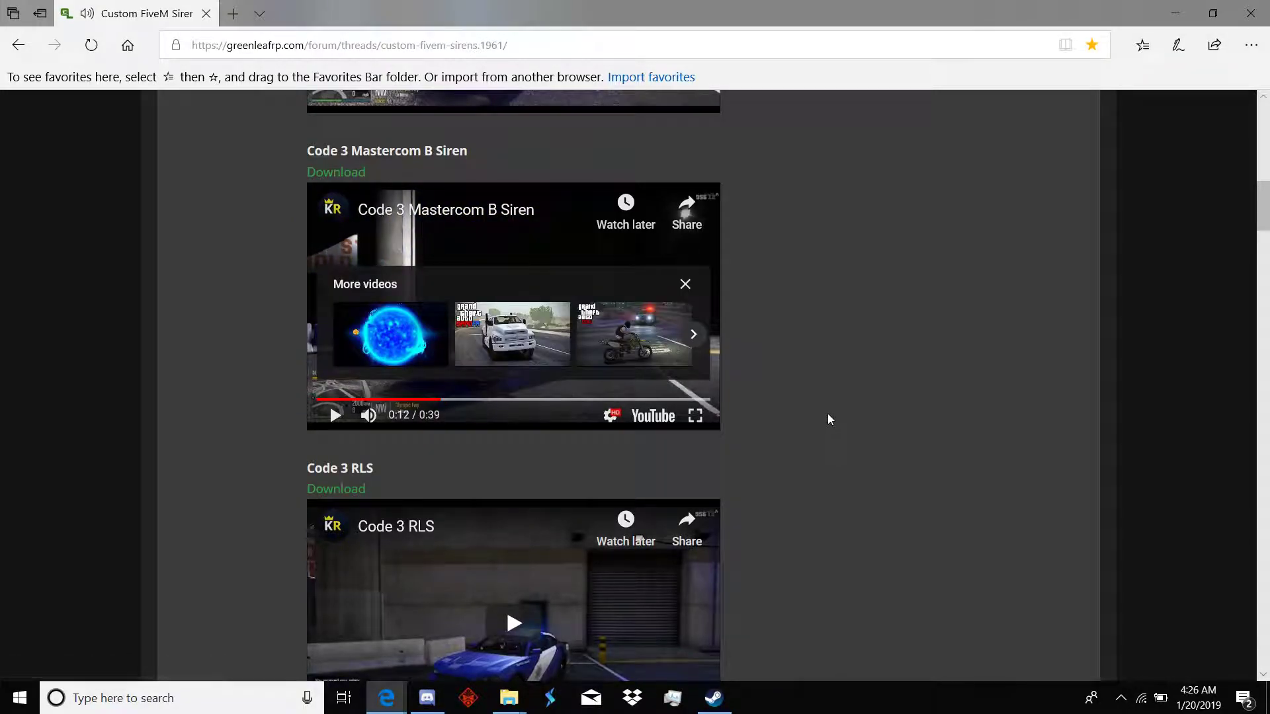
scroll(827, 414, up, 1)
scroll(796, 427, up, 5)
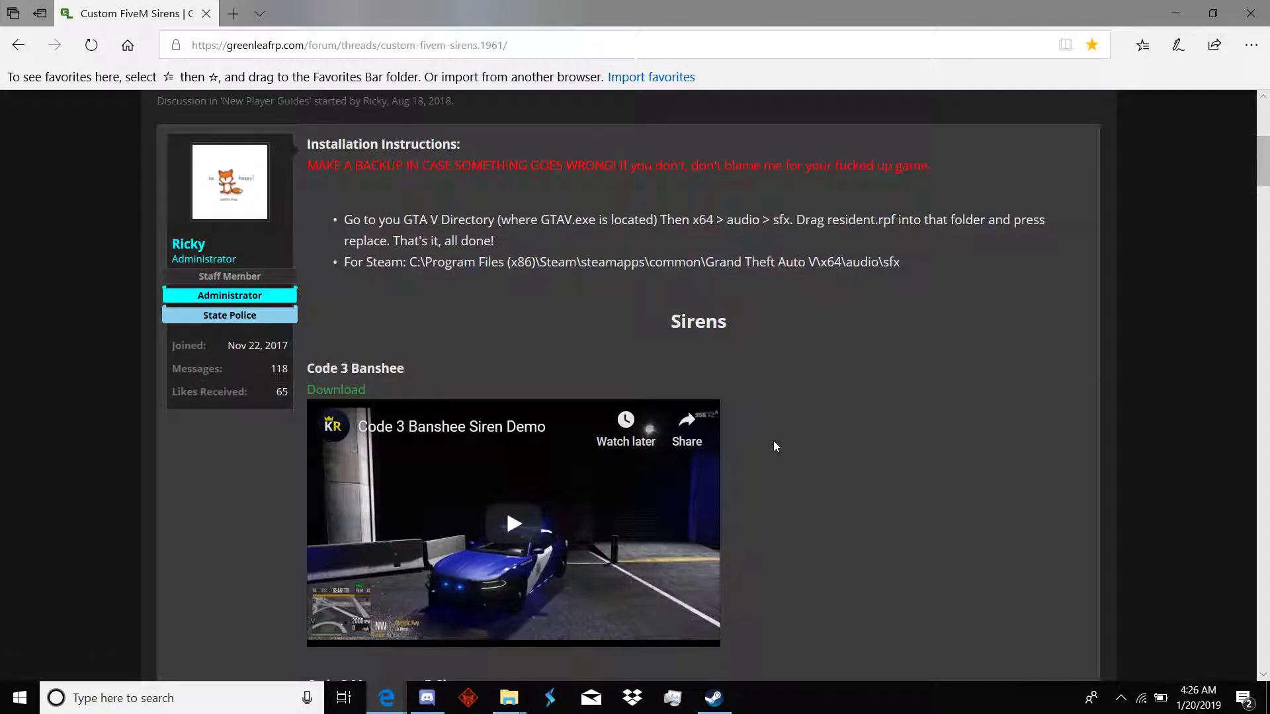
Step: Go back, then reopen the Custom FiveM Sirens thread from Edge's Favorites
key(alt+Left)
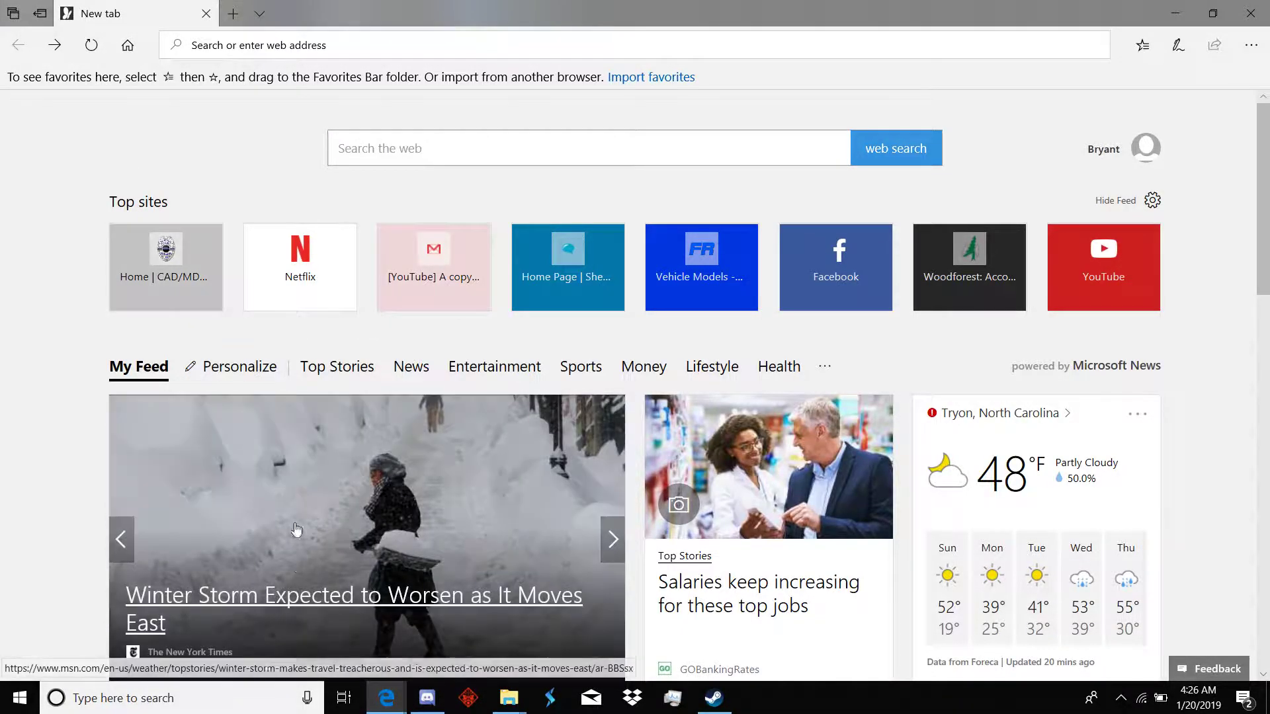
mouse_move(379, 711)
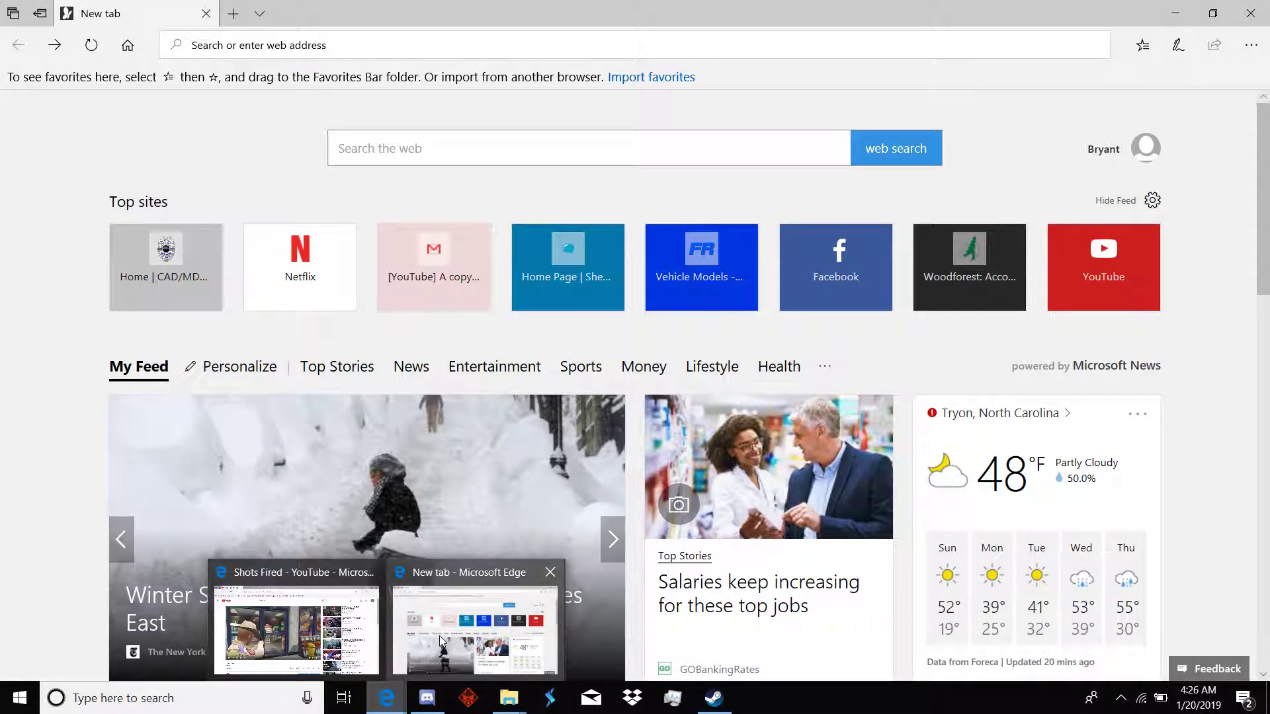
click(1143, 45)
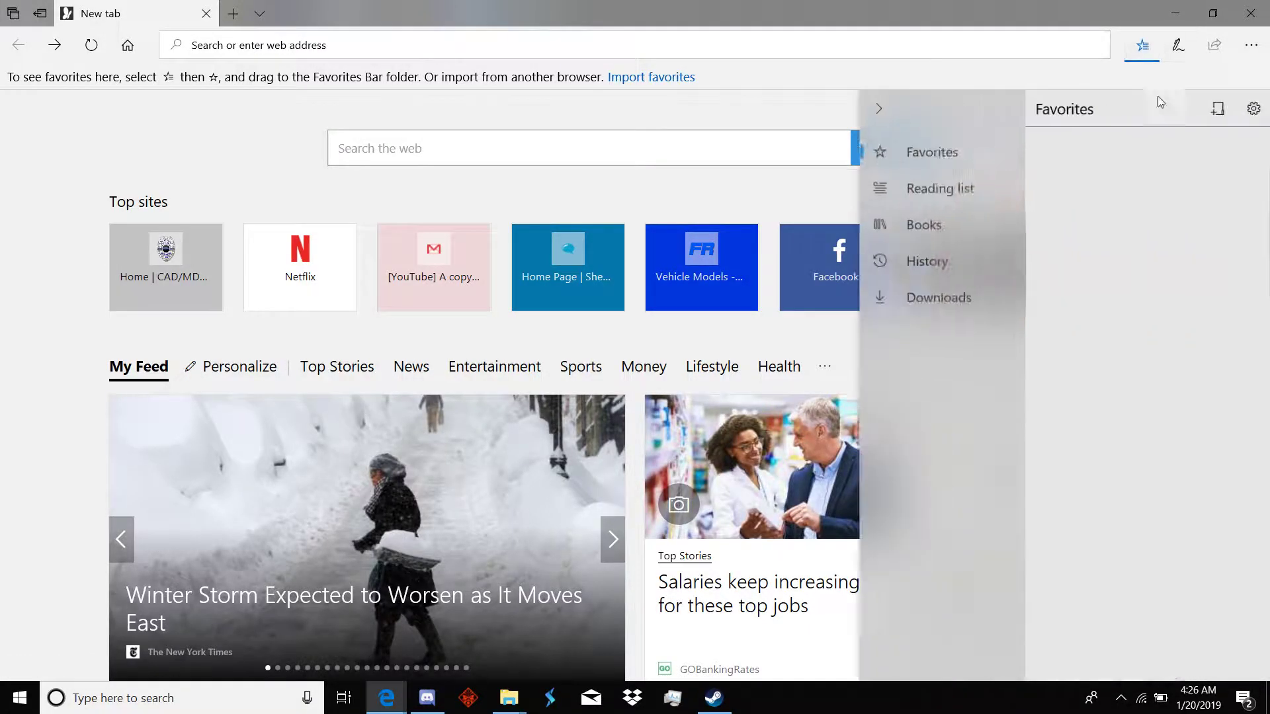
scroll(1140, 648, down, 2)
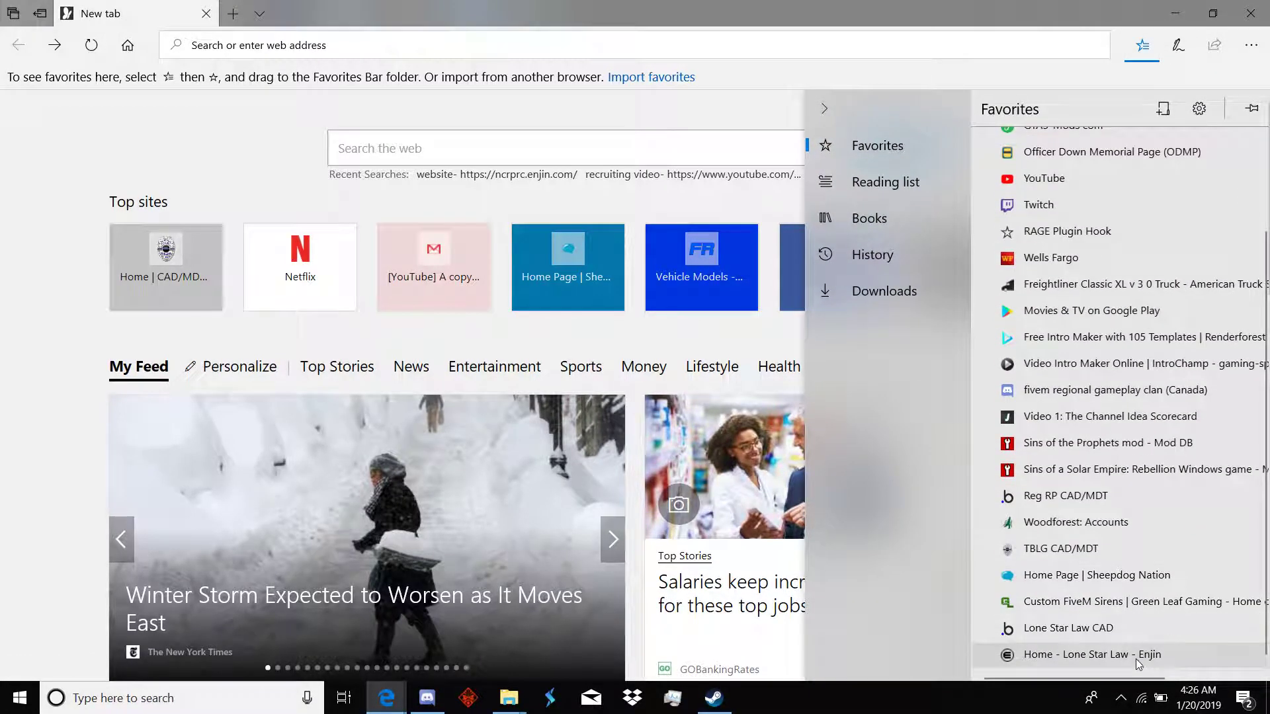
click(1116, 603)
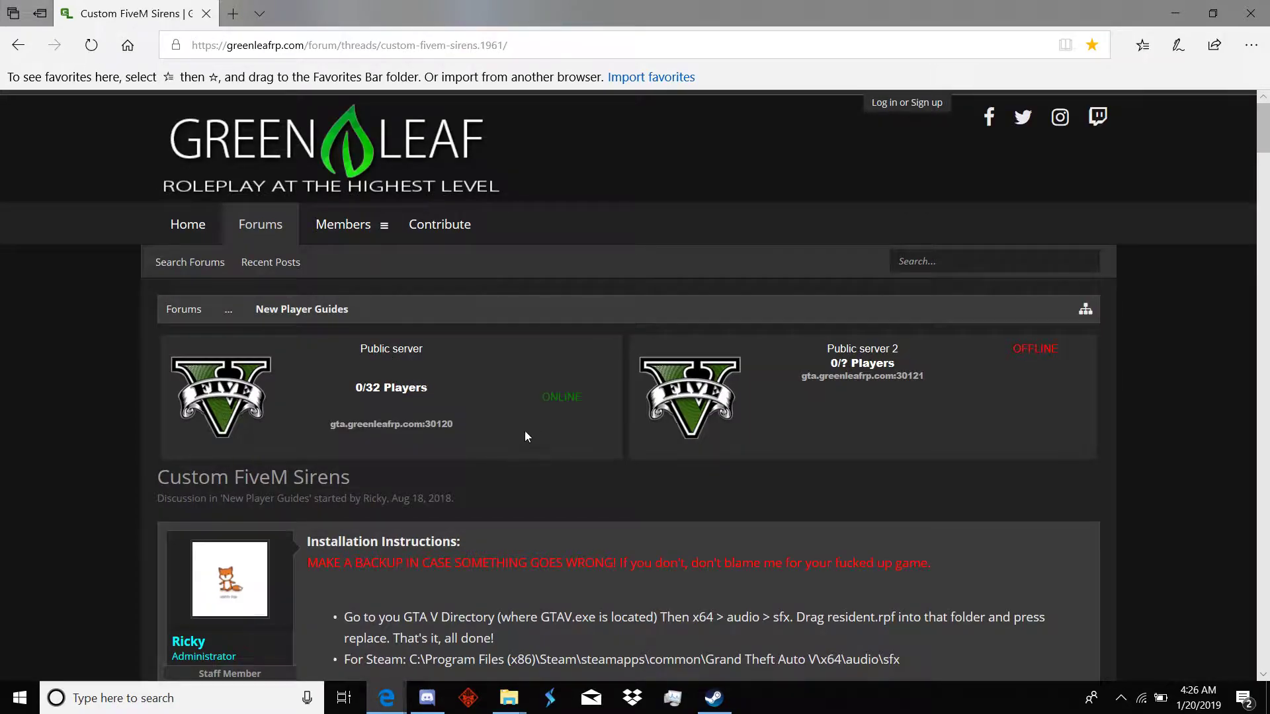
Step: Follow the Code 3 Mastercom B Siren Download link to its Google Drive page
scroll(525, 436, down, 15)
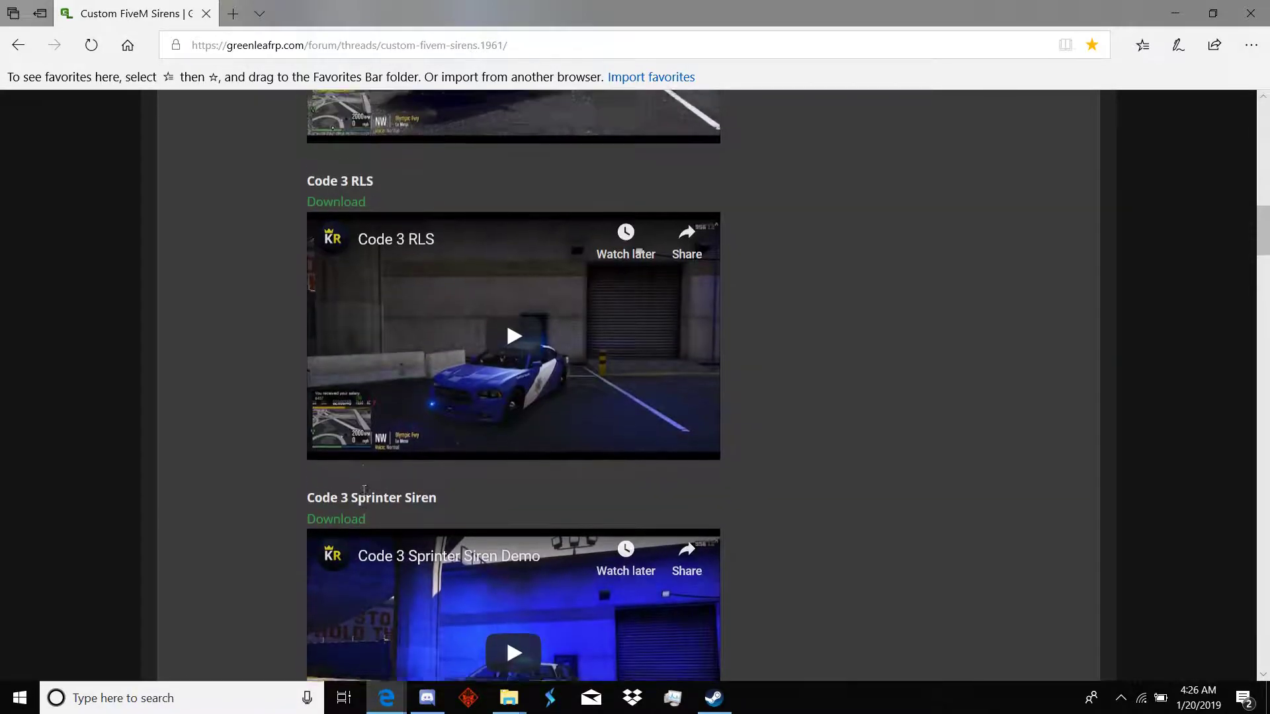
scroll(363, 493, down, 12)
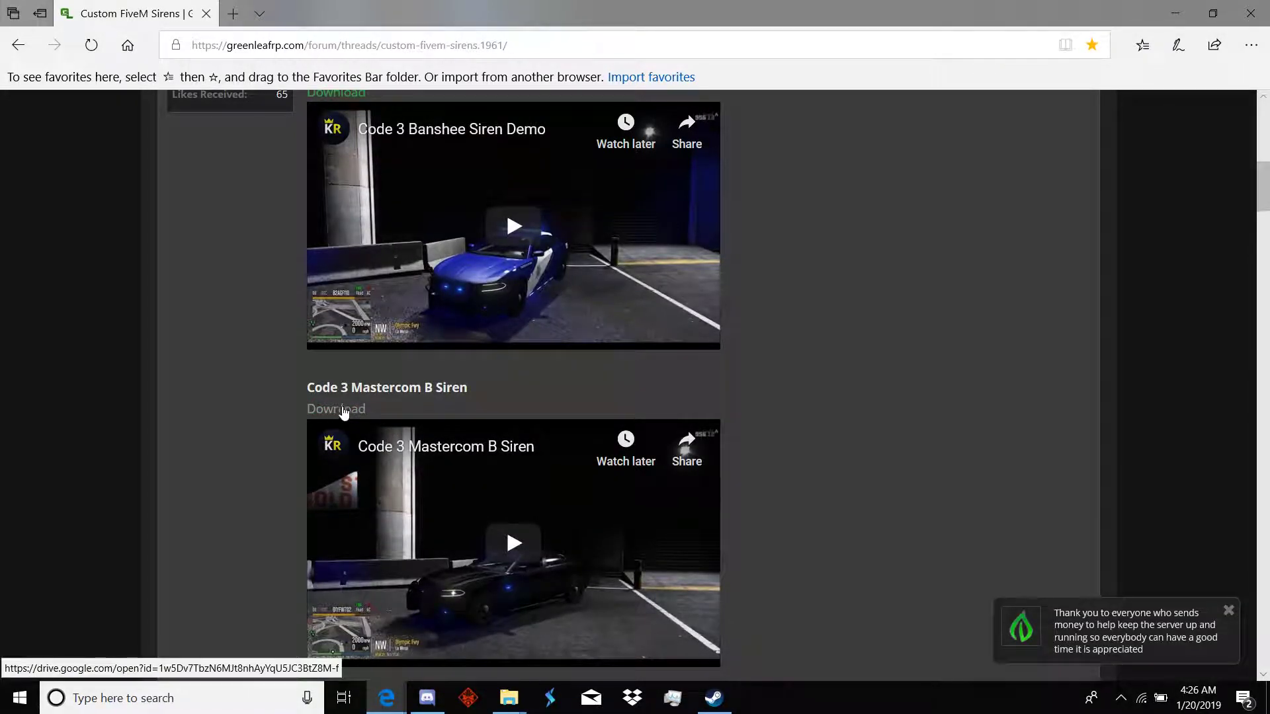
click(343, 410)
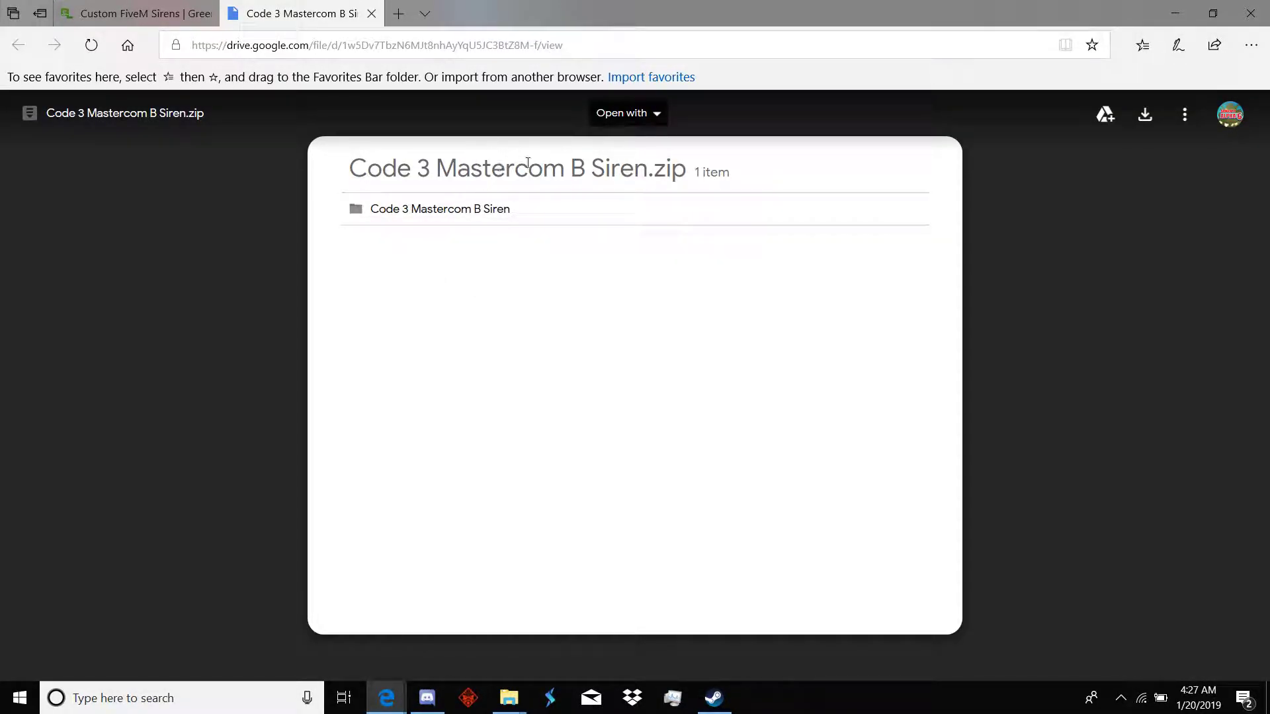
Step: Check the zip's inner Code 3 Mastercom B Siren folder for RESIDENT.rpf, then return to the zip's top level
click(430, 210)
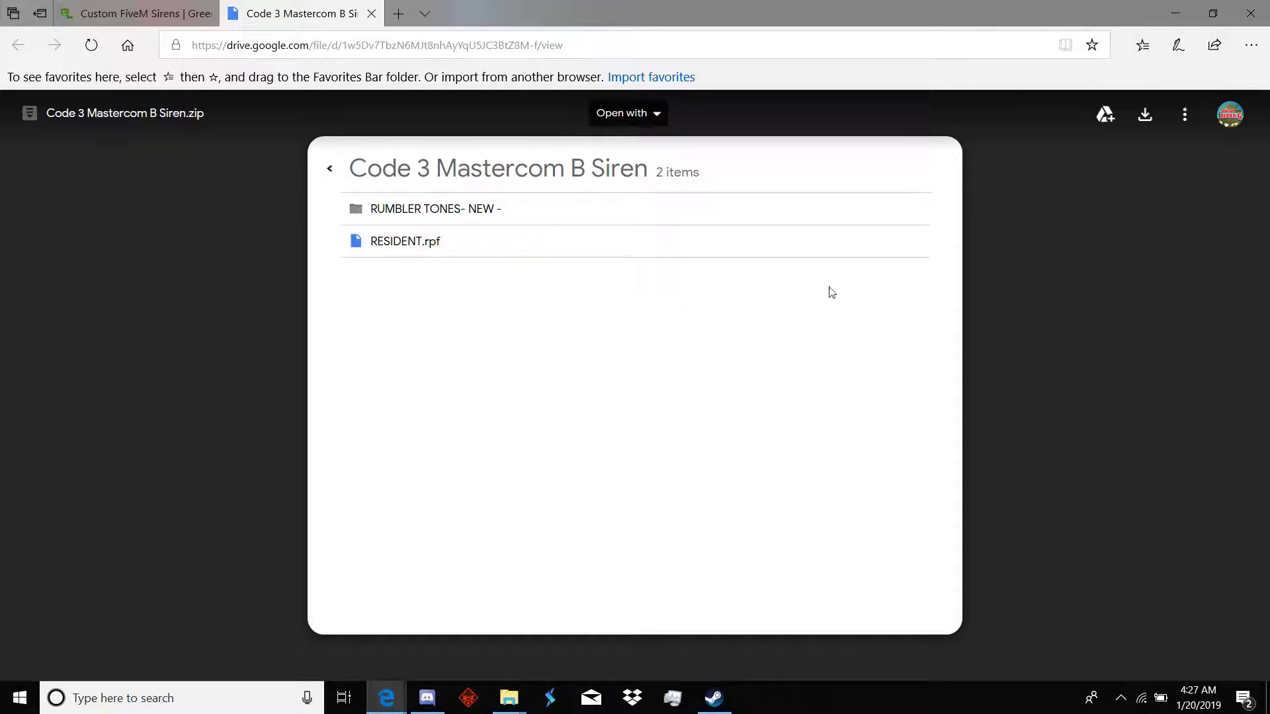
click(329, 168)
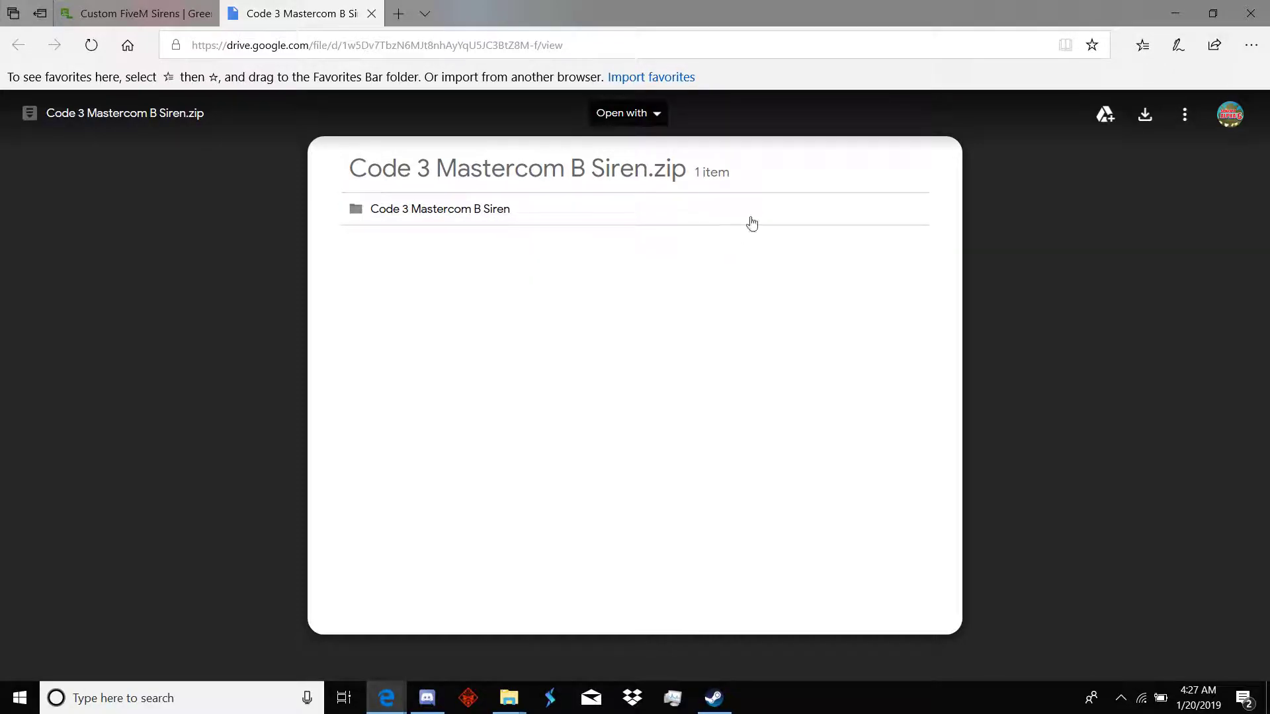
Step: Download the 213M Code 3 Mastercom B Siren.zip, accepting the unscanned-file warning
click(1146, 121)
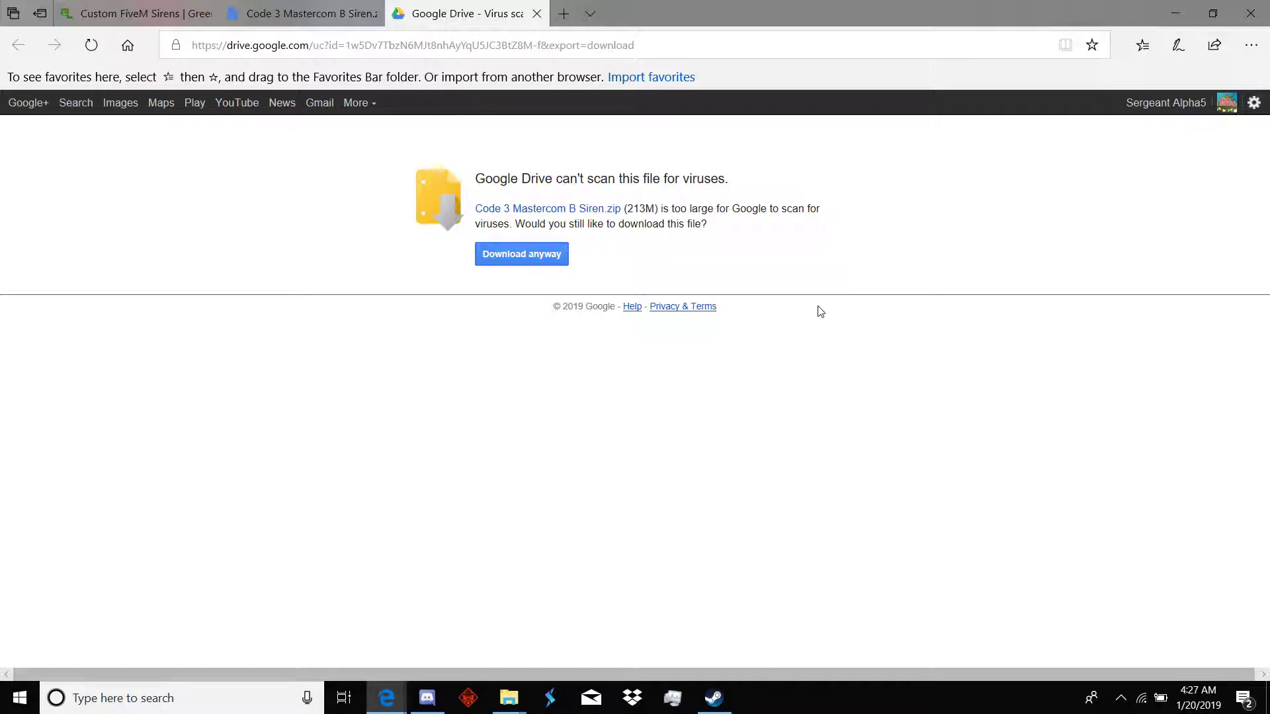
click(491, 252)
Step: Minimize Edge, look through the Downloads folder, then minimize it to reveal the desktop
click(1174, 13)
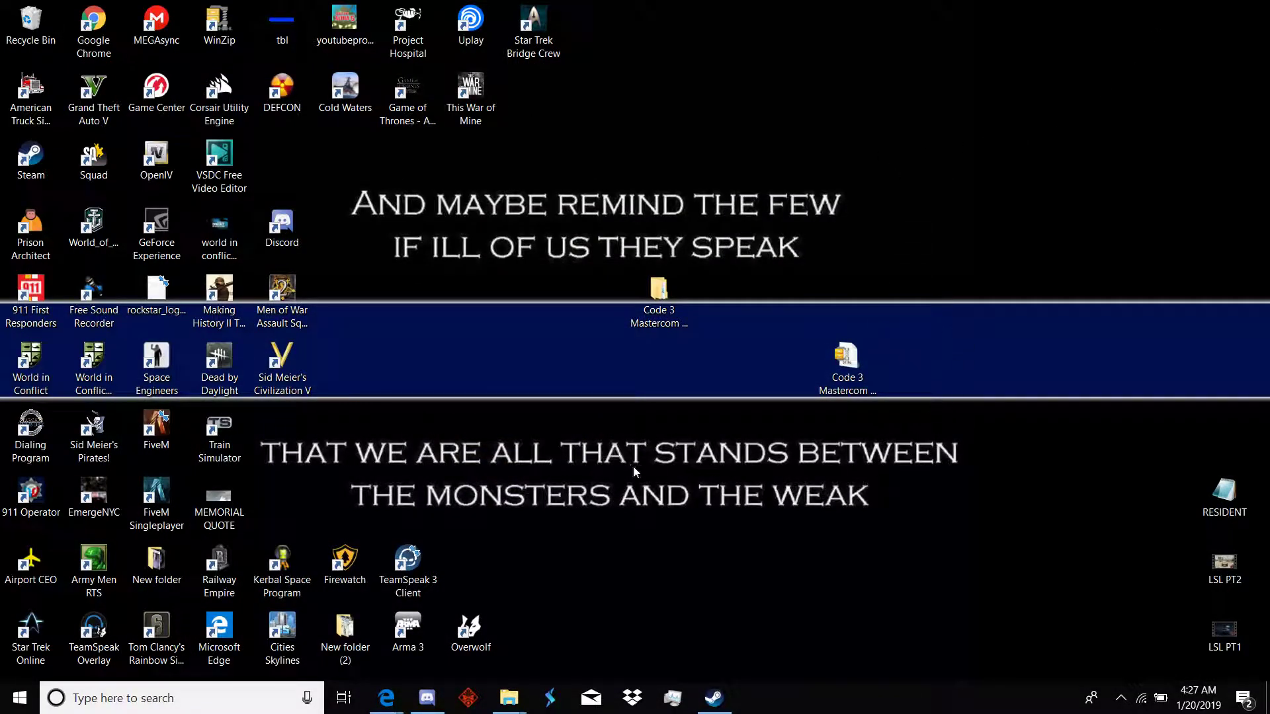
mouse_move(523, 698)
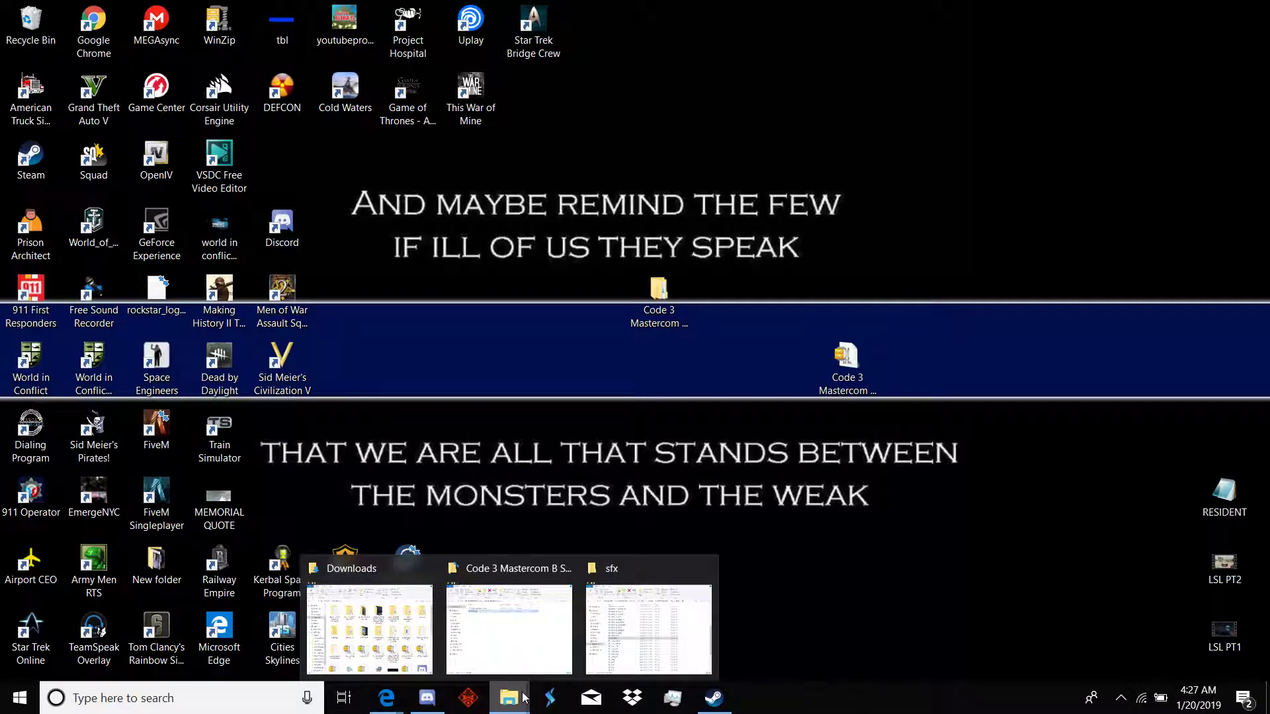
click(370, 629)
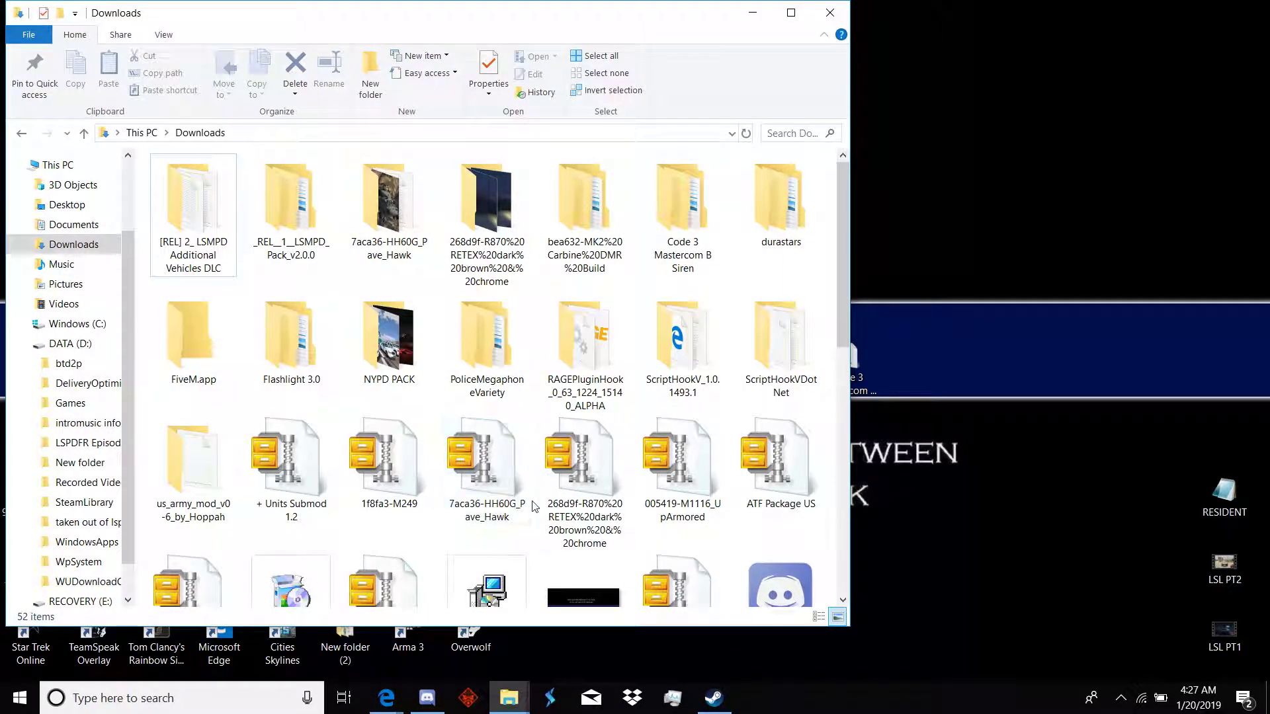
scroll(651, 475, down, 10)
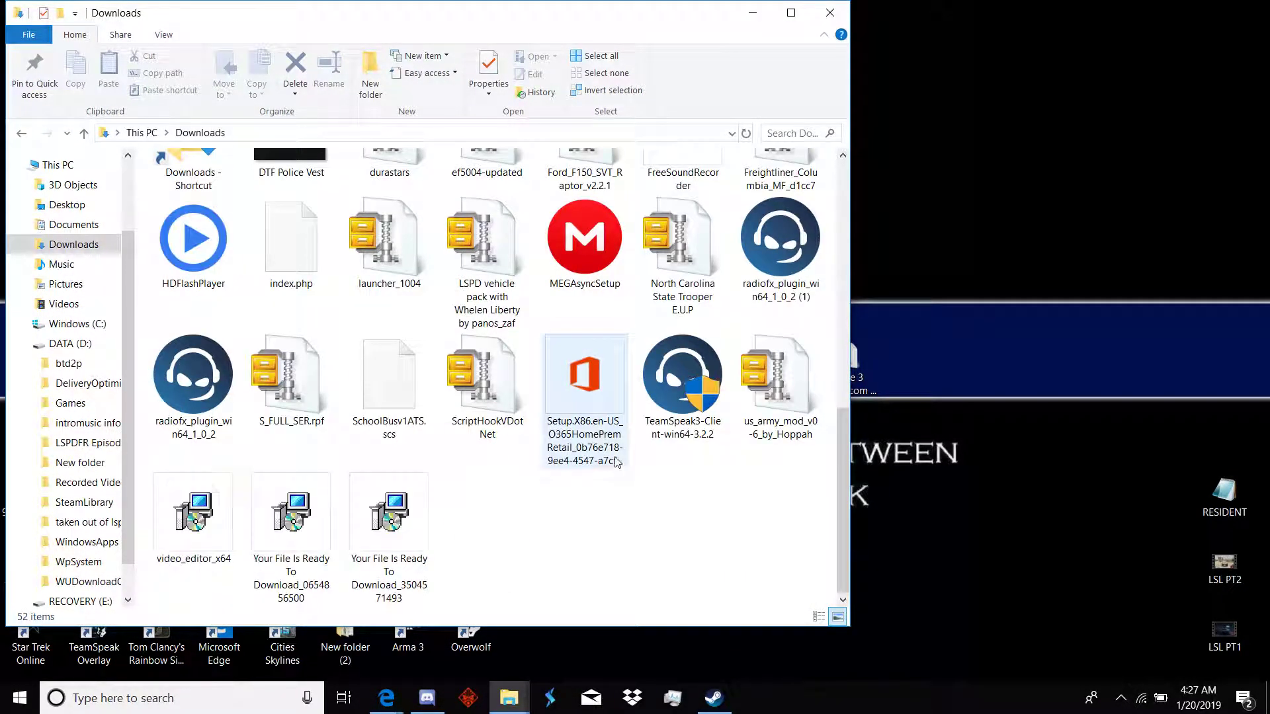
scroll(619, 498, up, 3)
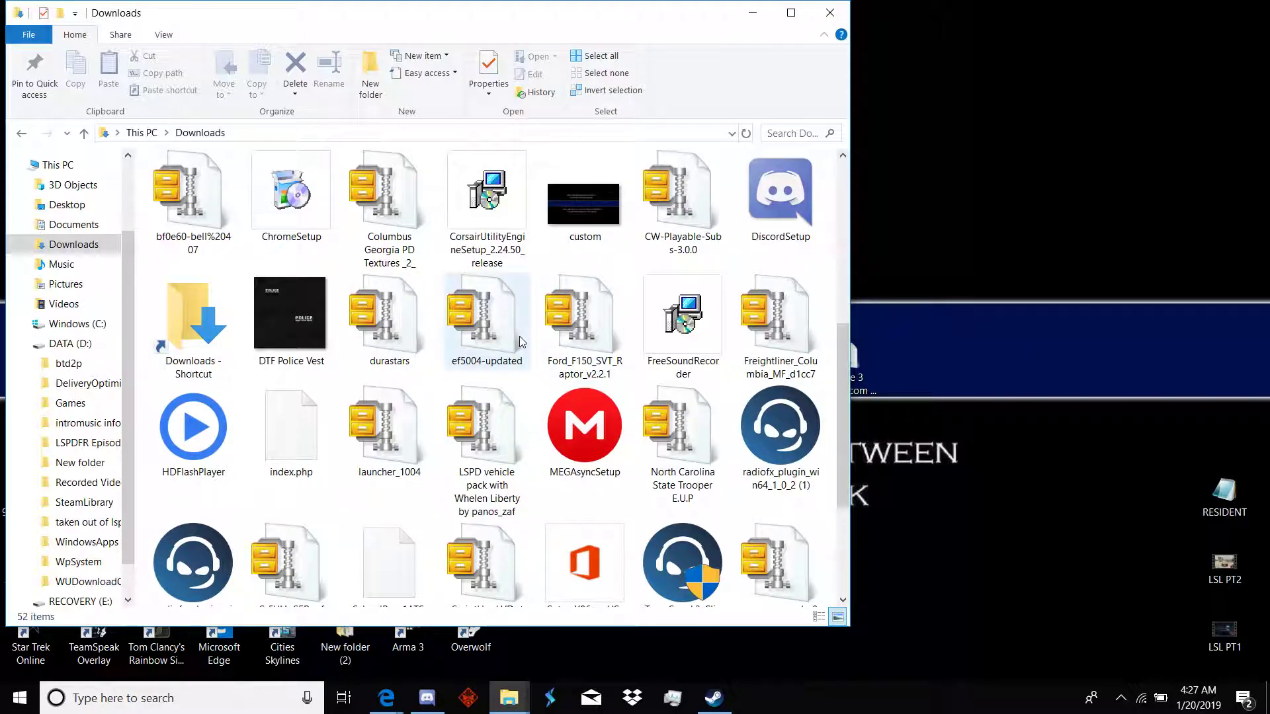
scroll(520, 342, up, 4)
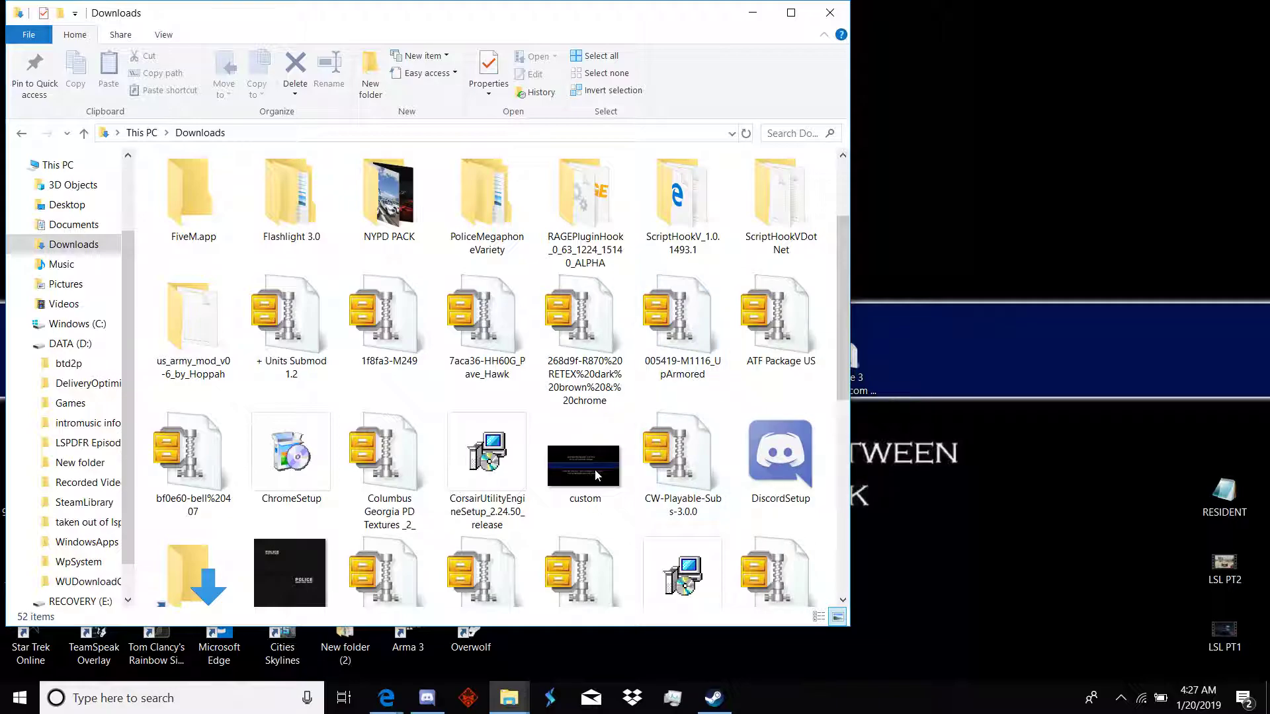
scroll(658, 506, down, 3)
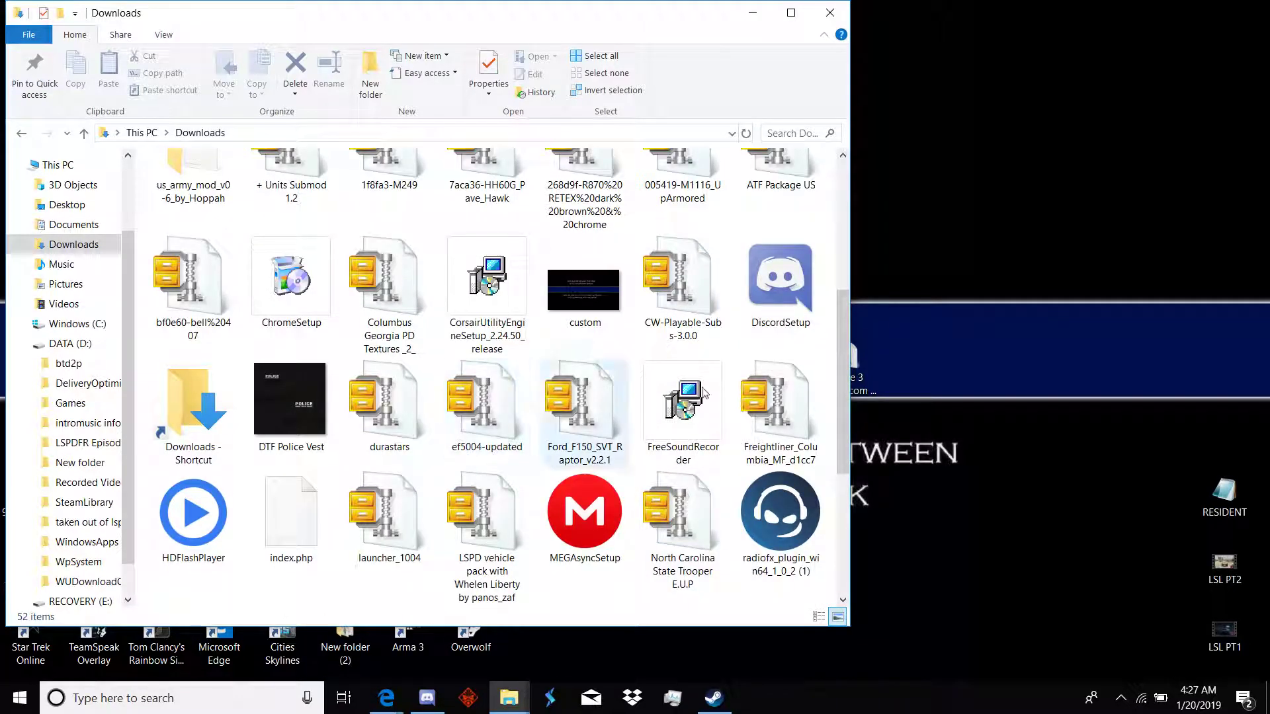
click(752, 12)
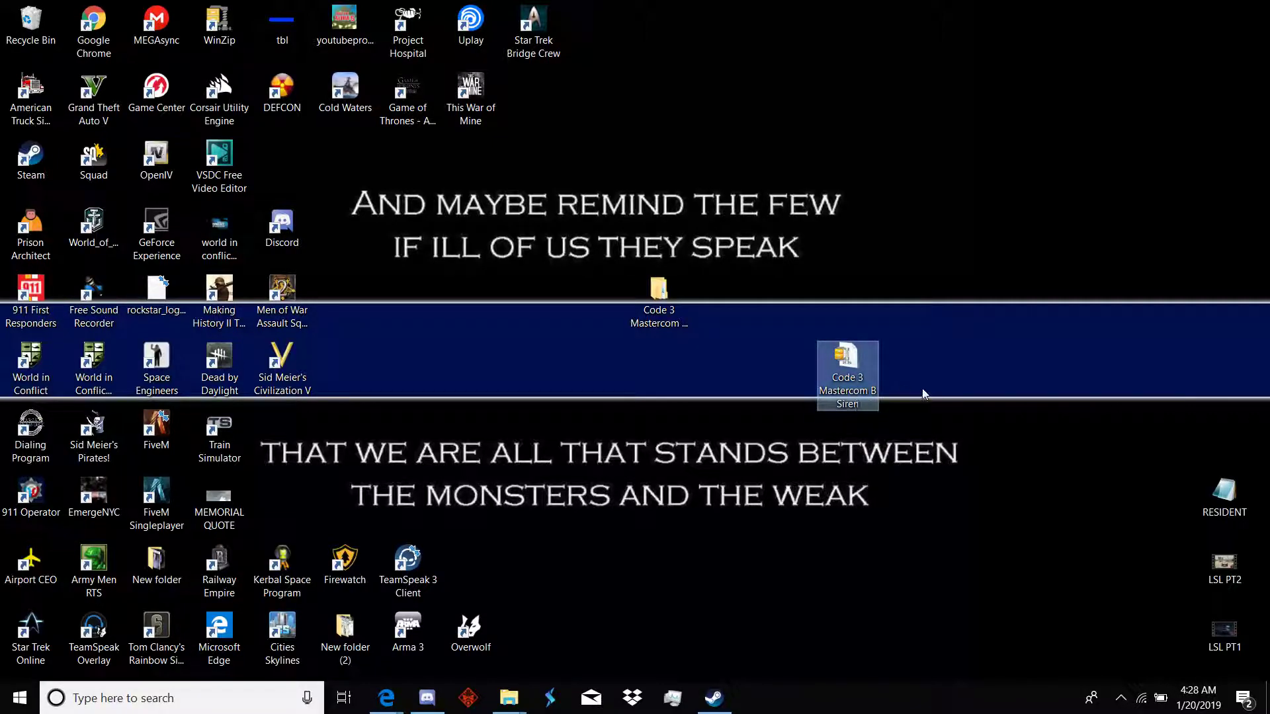
Step: Unzip the siren zip with WinZip to Desktop\Code 3 Mastercom B Siren and select the new folder
right_click(870, 372)
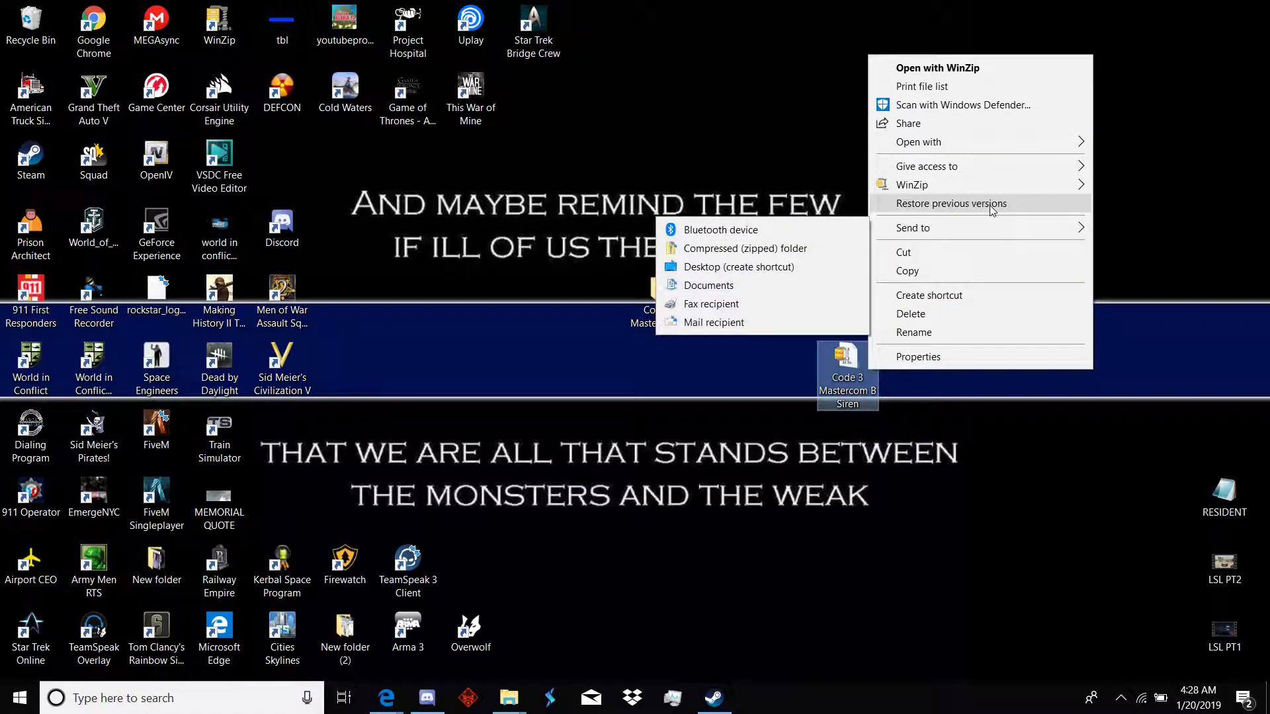
mouse_move(999, 185)
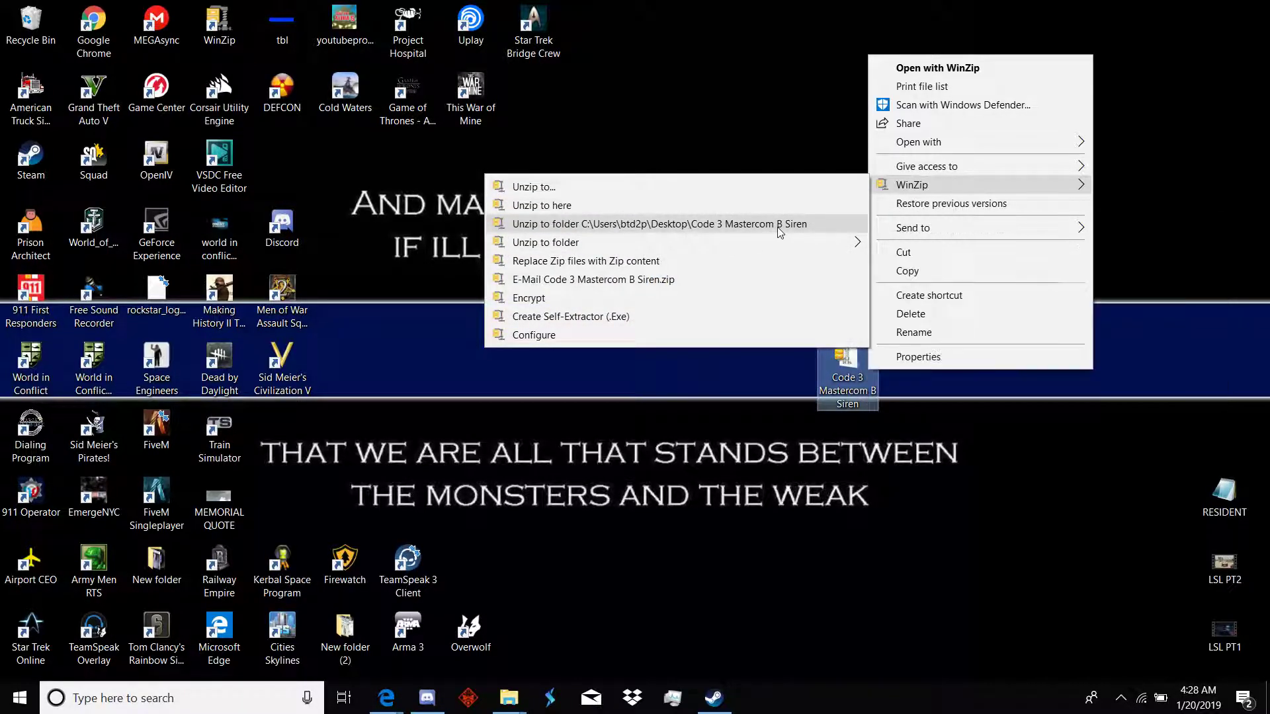
click(751, 225)
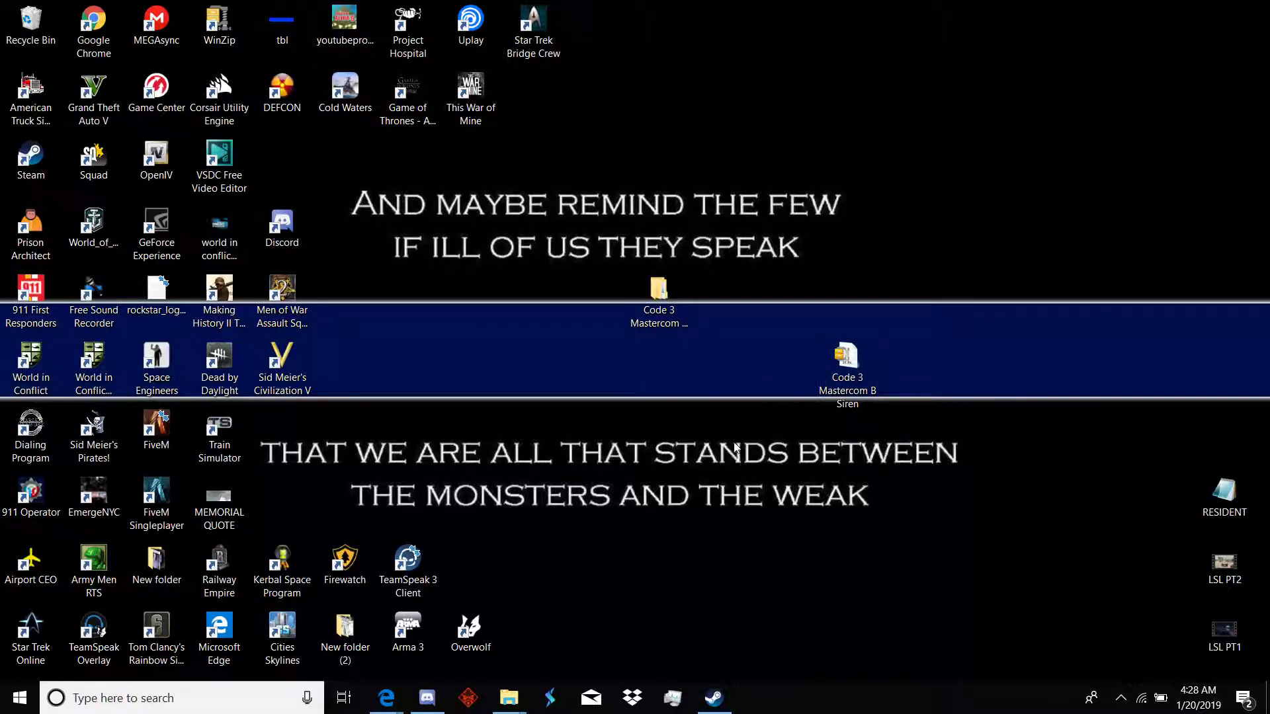
click(671, 323)
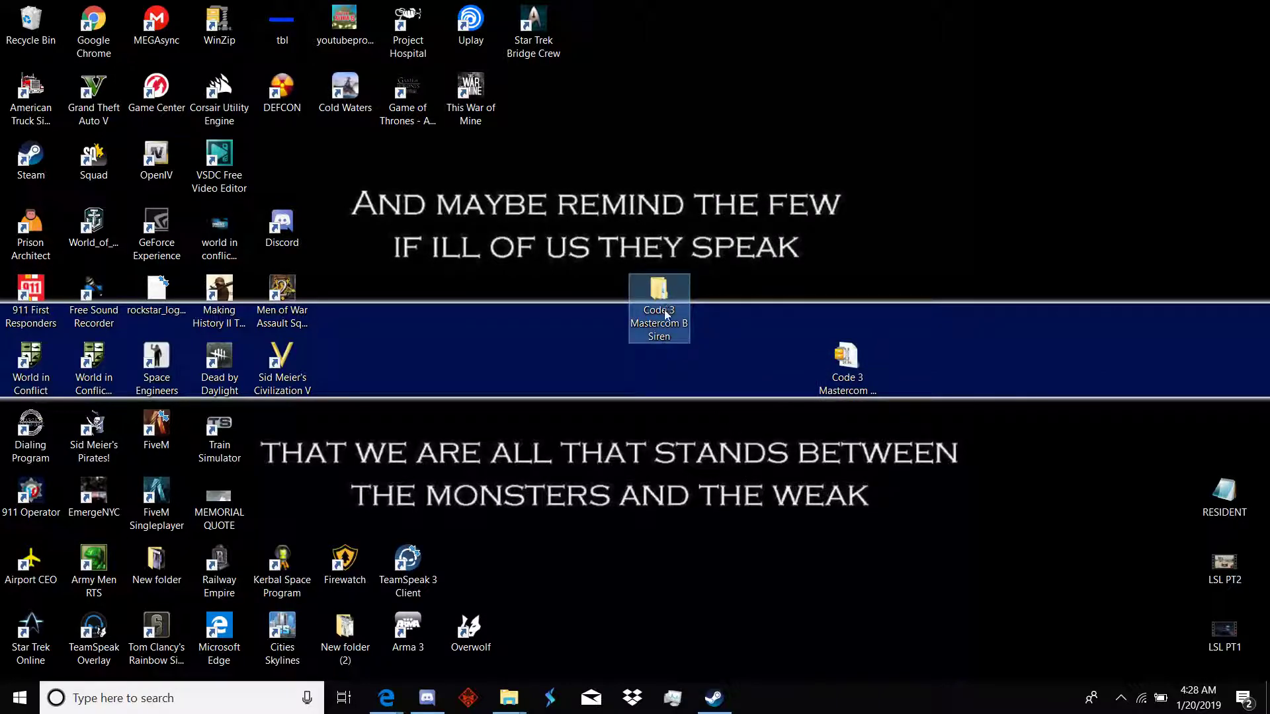
Step: Open the extracted folder to RESIDENT.rpf, peek into RUMBLER TONES- NEW -, and move the window right
double_click(667, 315)
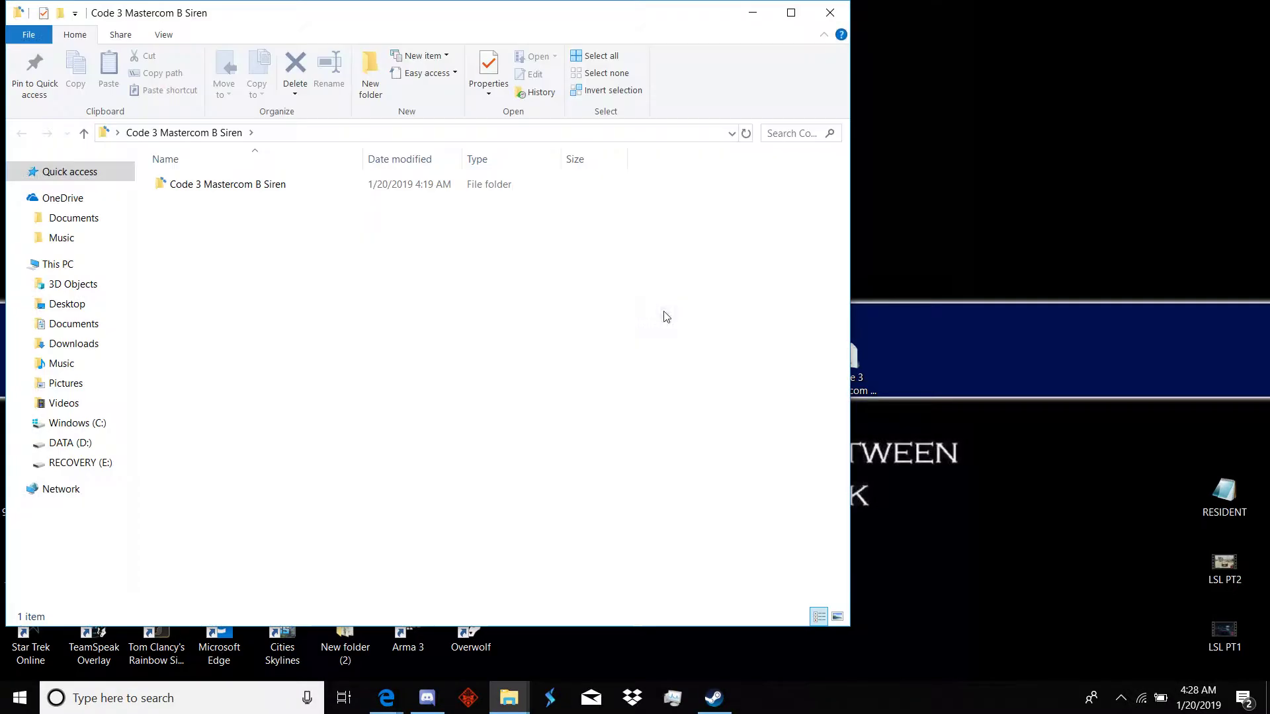
click(259, 185)
double_click(260, 185)
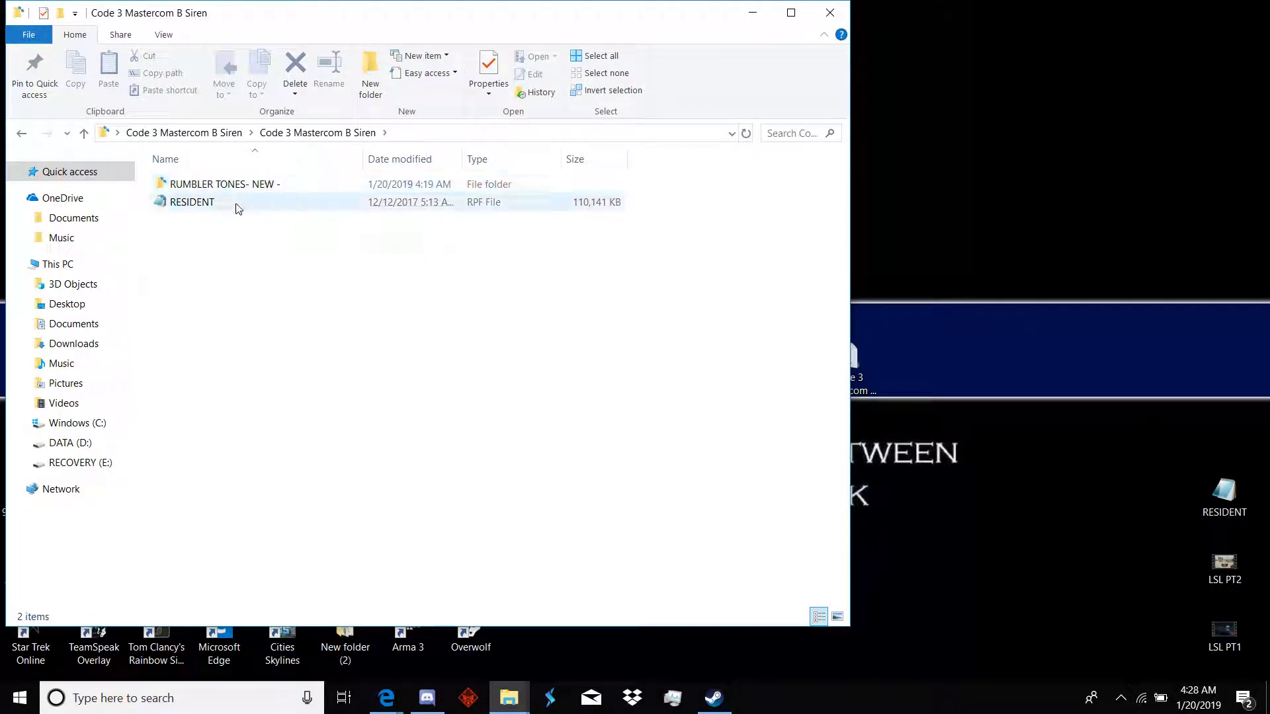
double_click(258, 188)
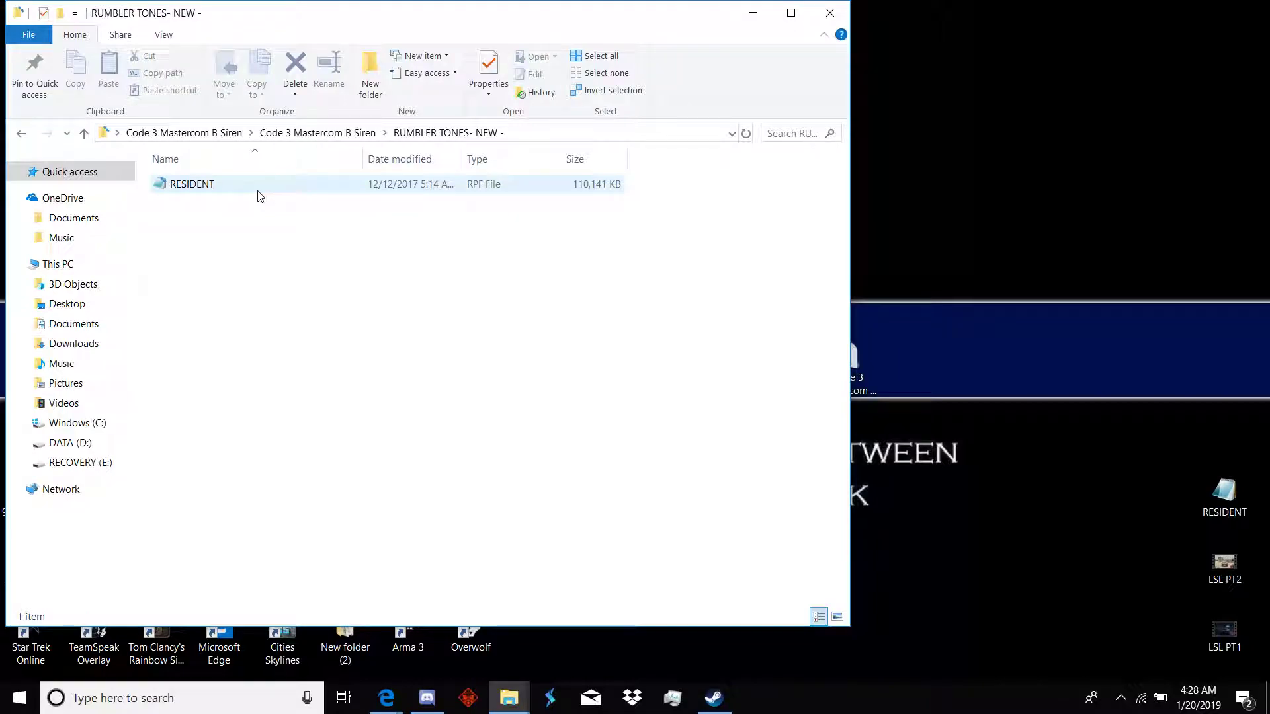
click(28, 133)
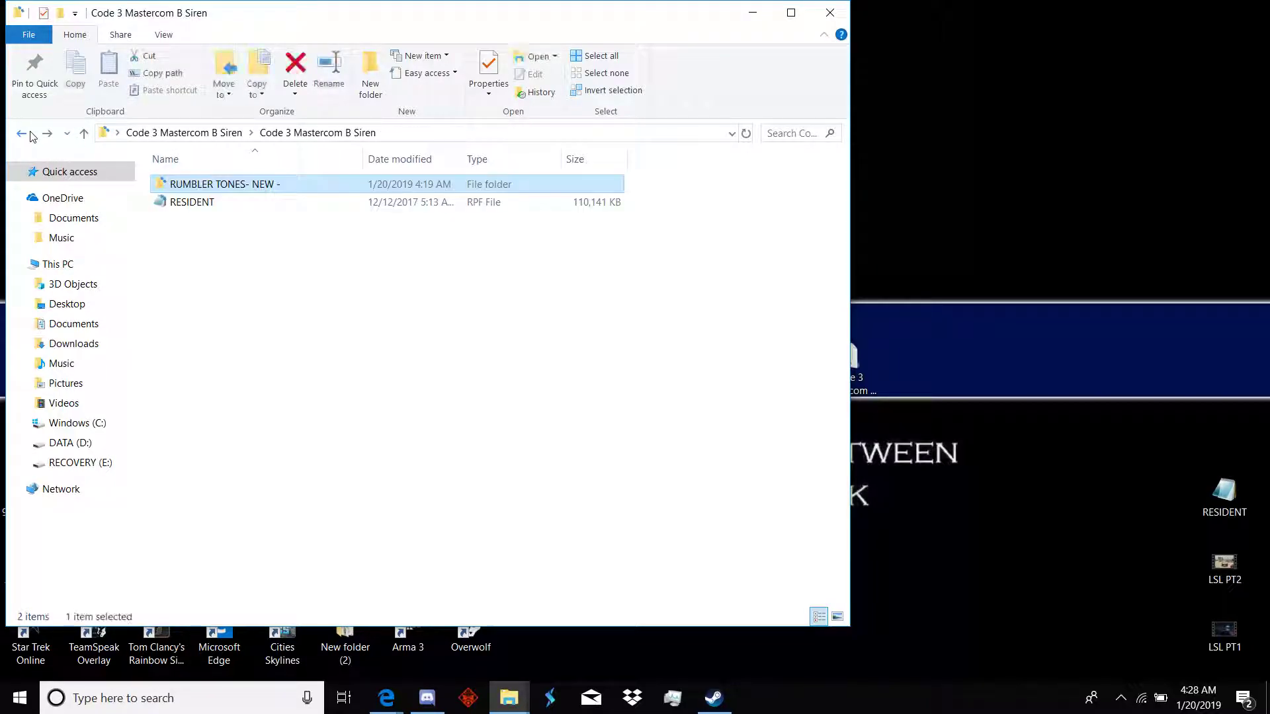
drag(273, 37, 802, 63)
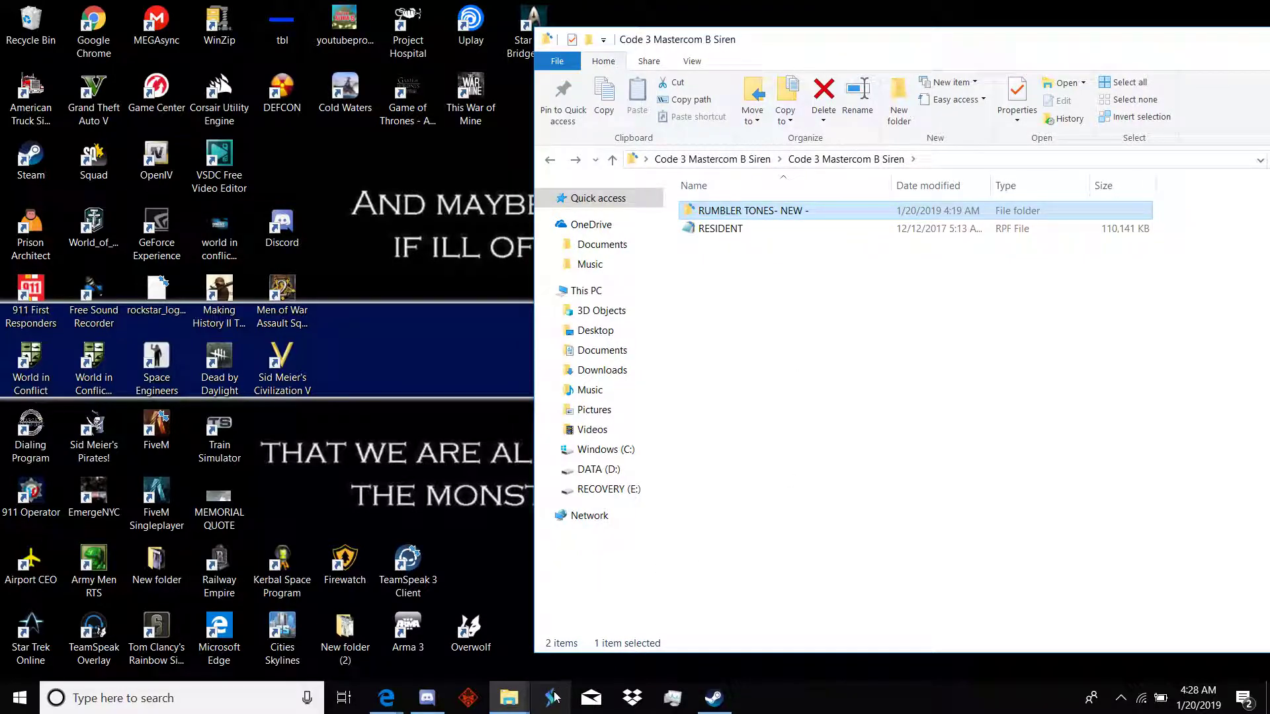
mouse_move(510, 698)
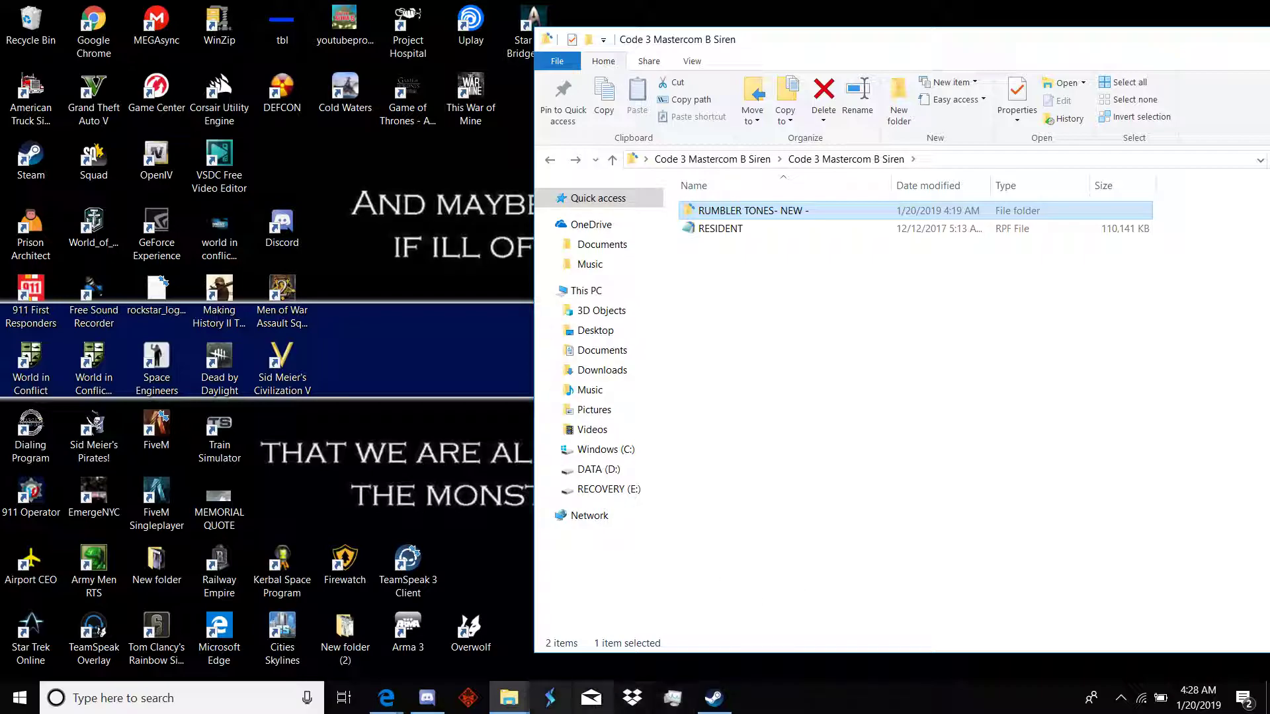
Step: Bring the sfx Explorer window forward and navigate it to the Windows (C:) drive
click(508, 697)
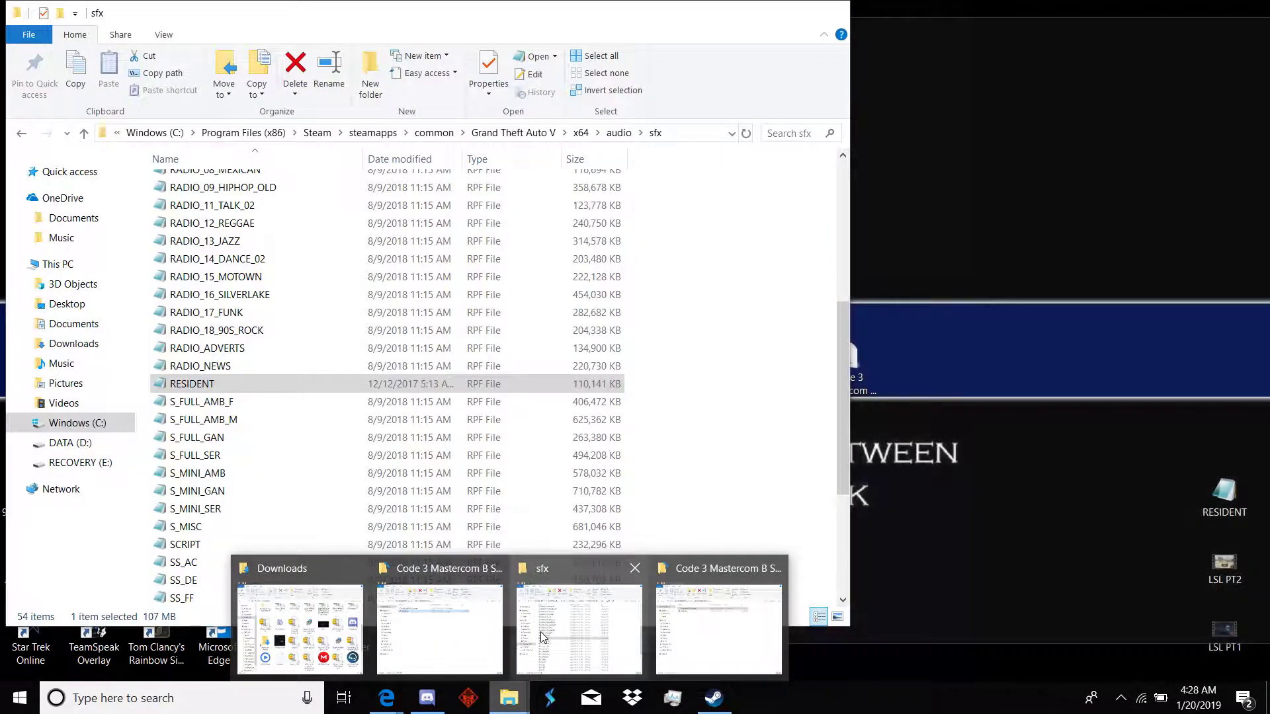
click(599, 631)
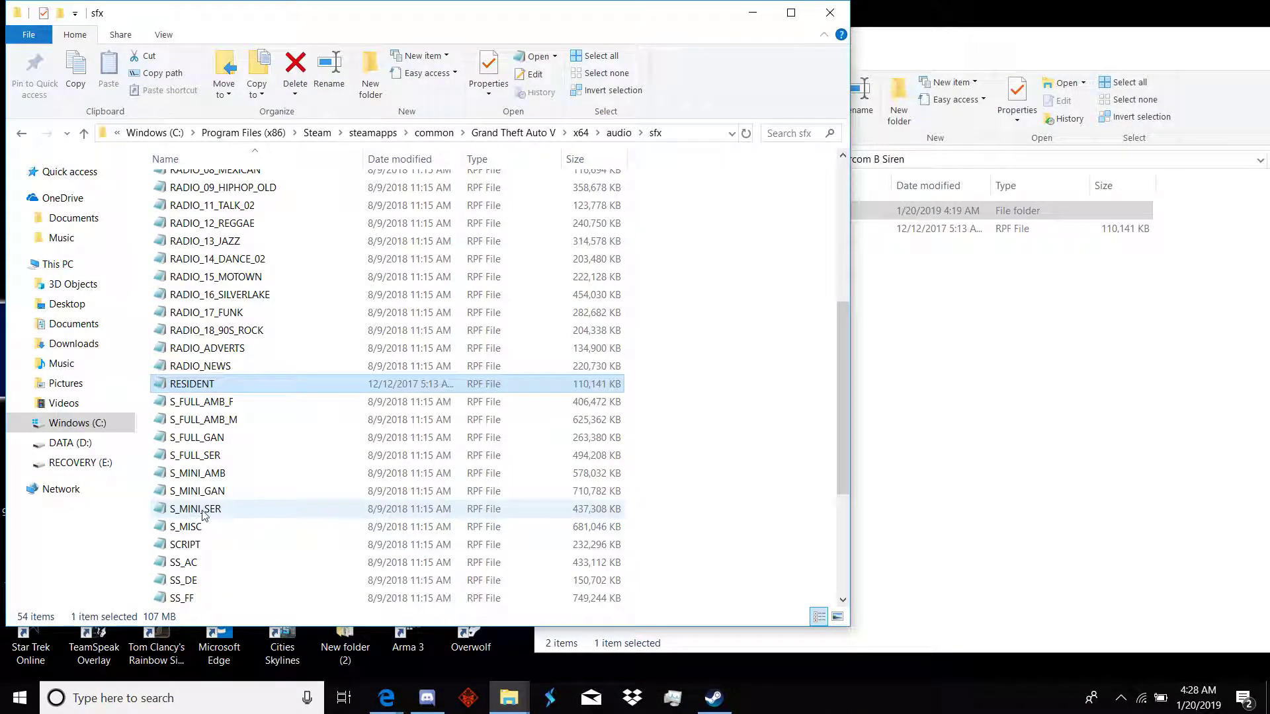
click(131, 418)
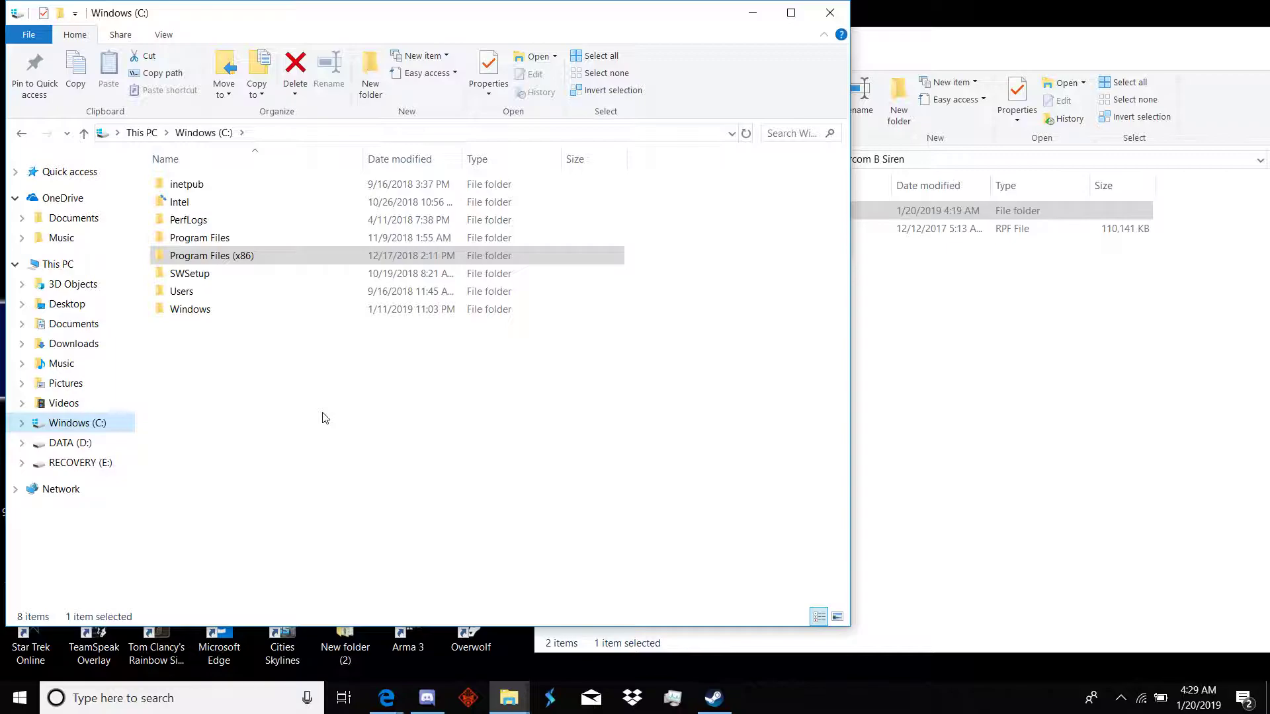
Step: Navigate to Program Files (x86)\Steam\steamapps\common\Grand Theft Auto V
double_click(258, 259)
scroll(244, 503, down, 3)
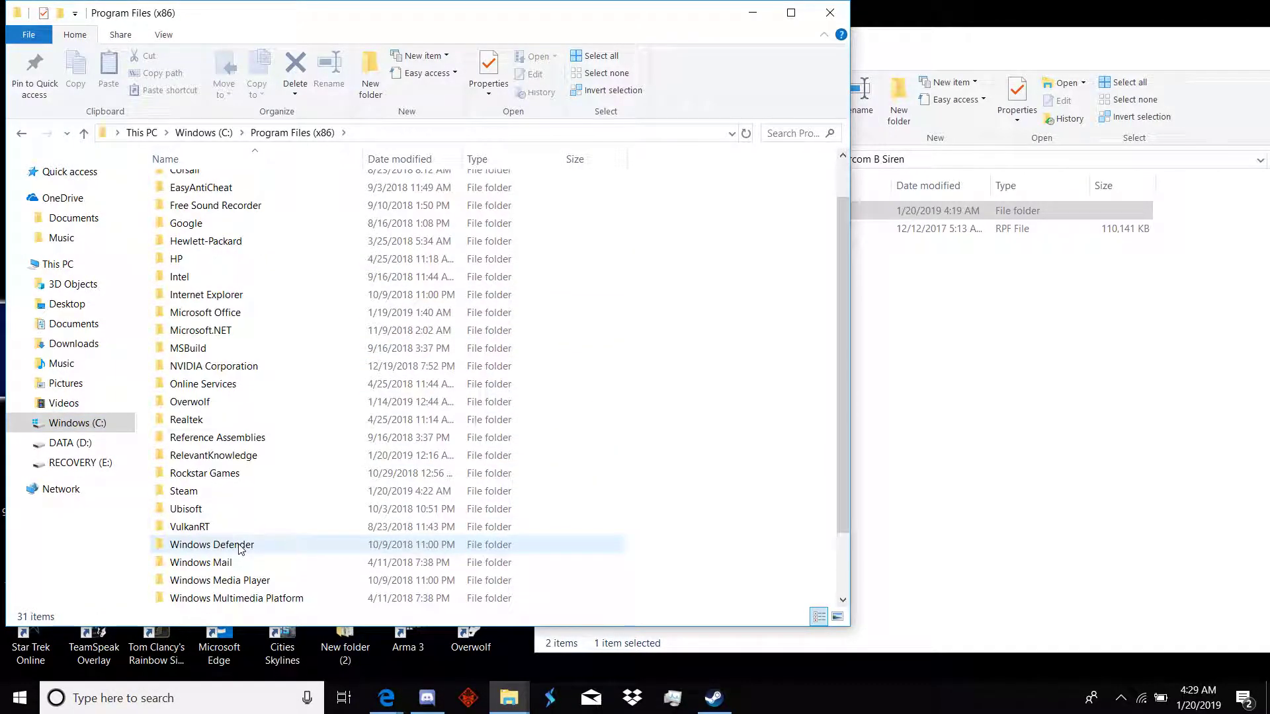
double_click(273, 492)
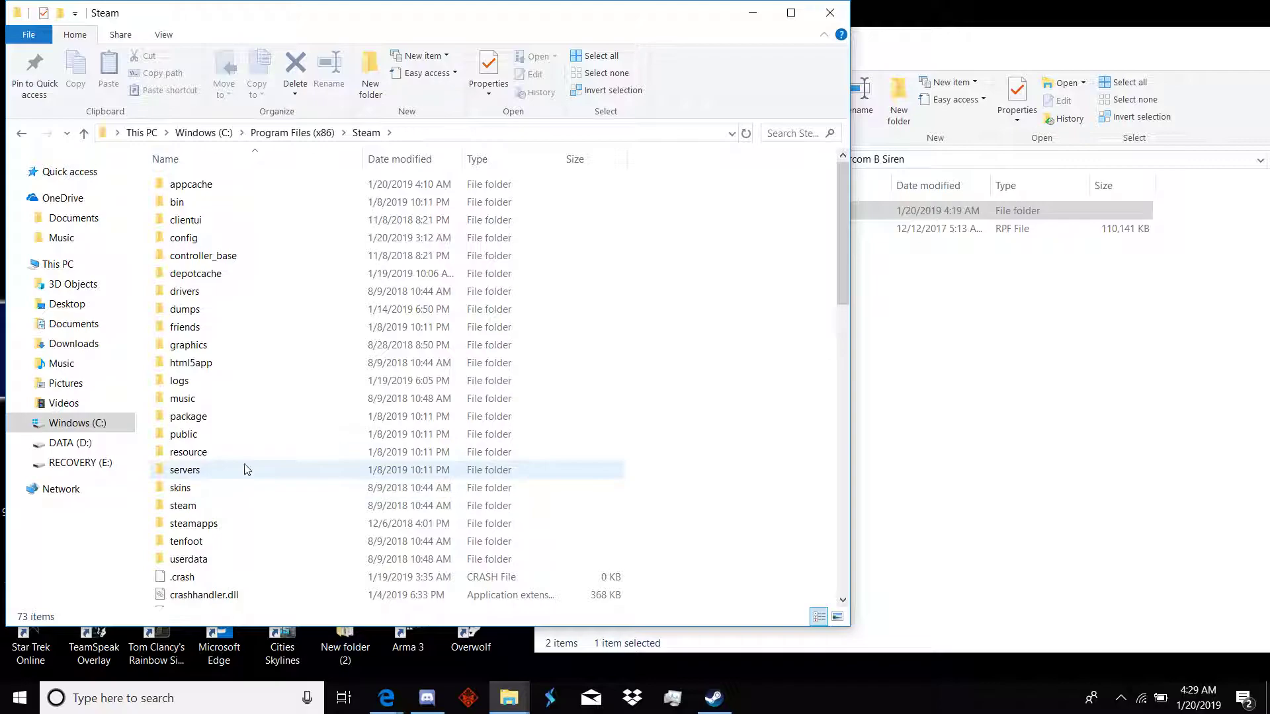
double_click(269, 524)
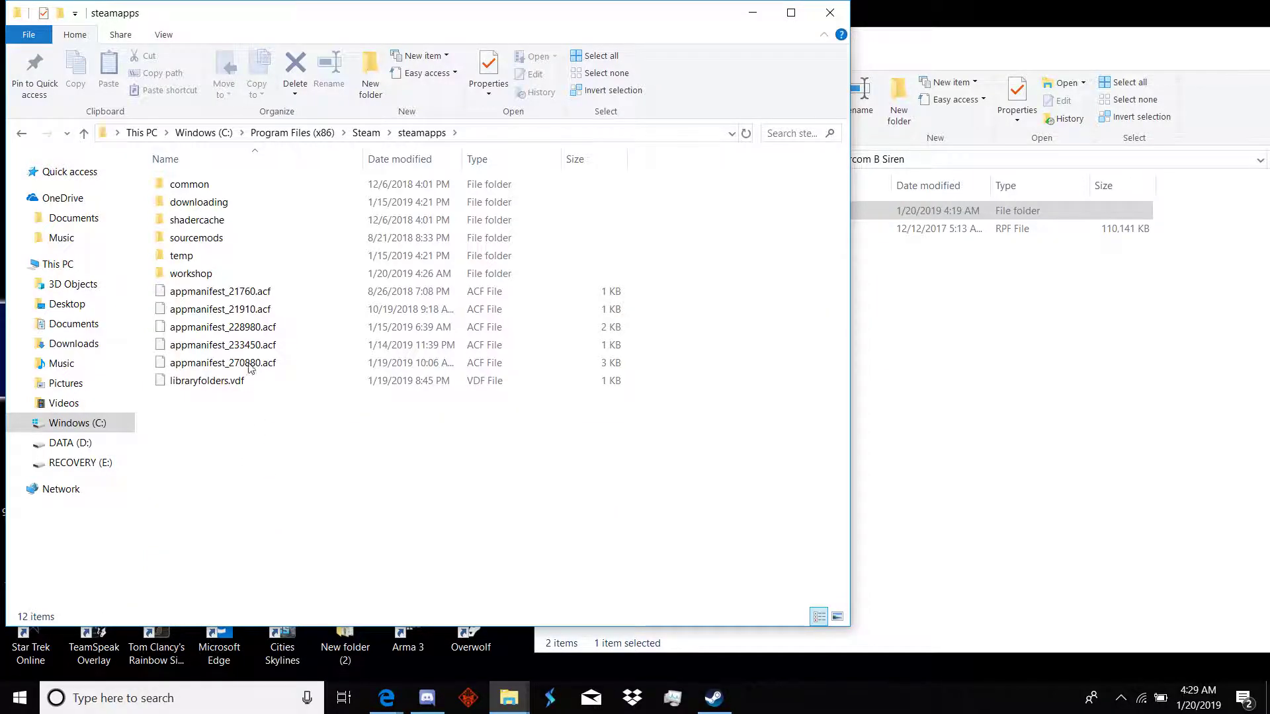
double_click(236, 191)
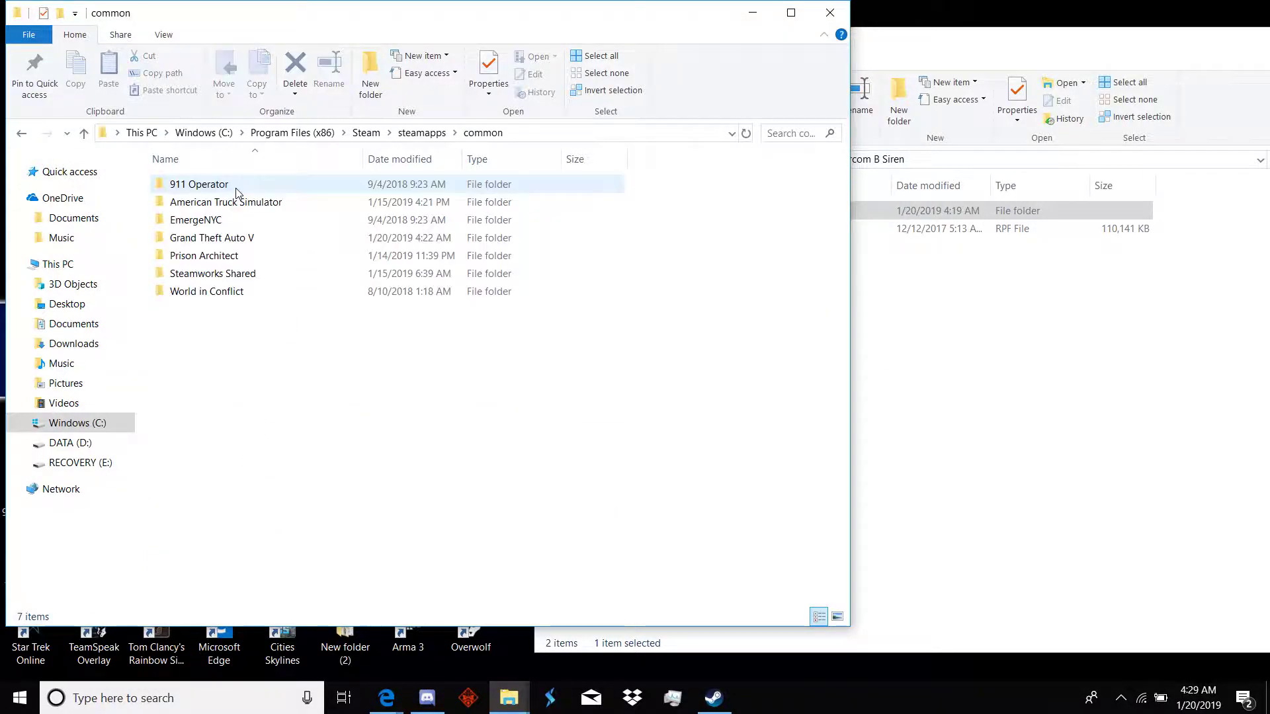
double_click(258, 239)
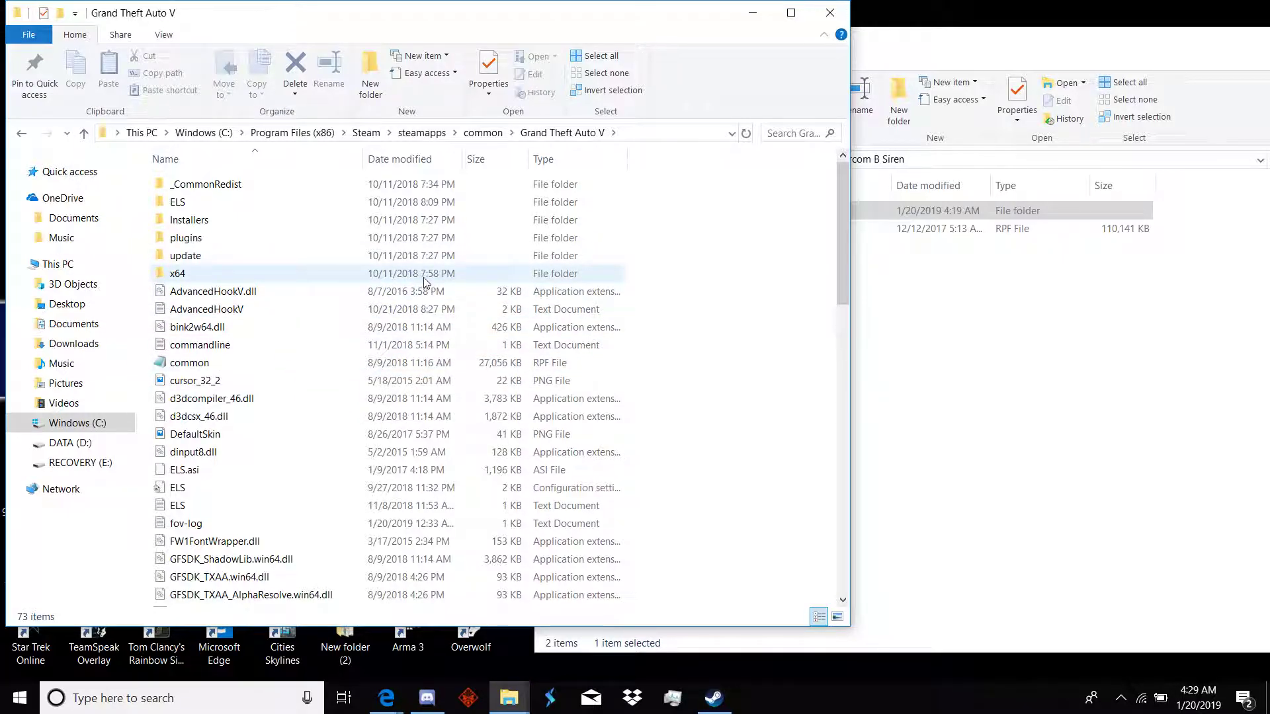
Step: Open x64\audio\sfx and select the game's original RESIDENT file
double_click(424, 279)
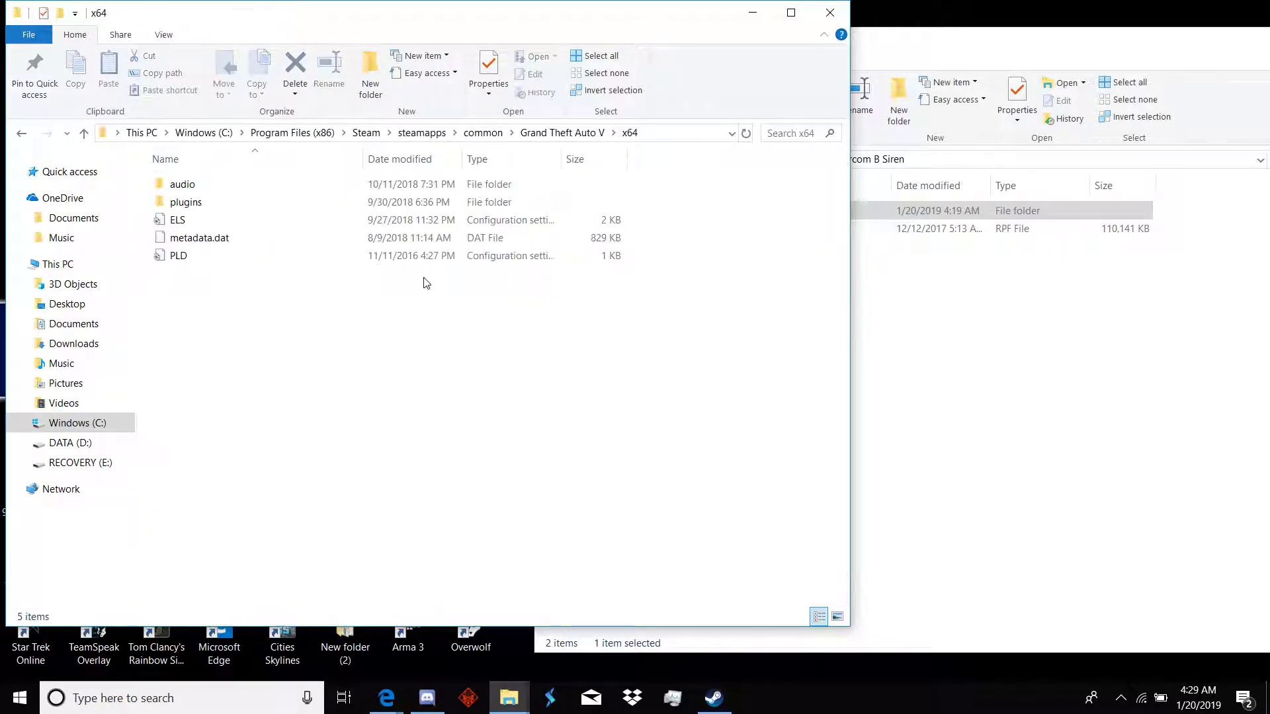
double_click(206, 186)
double_click(208, 187)
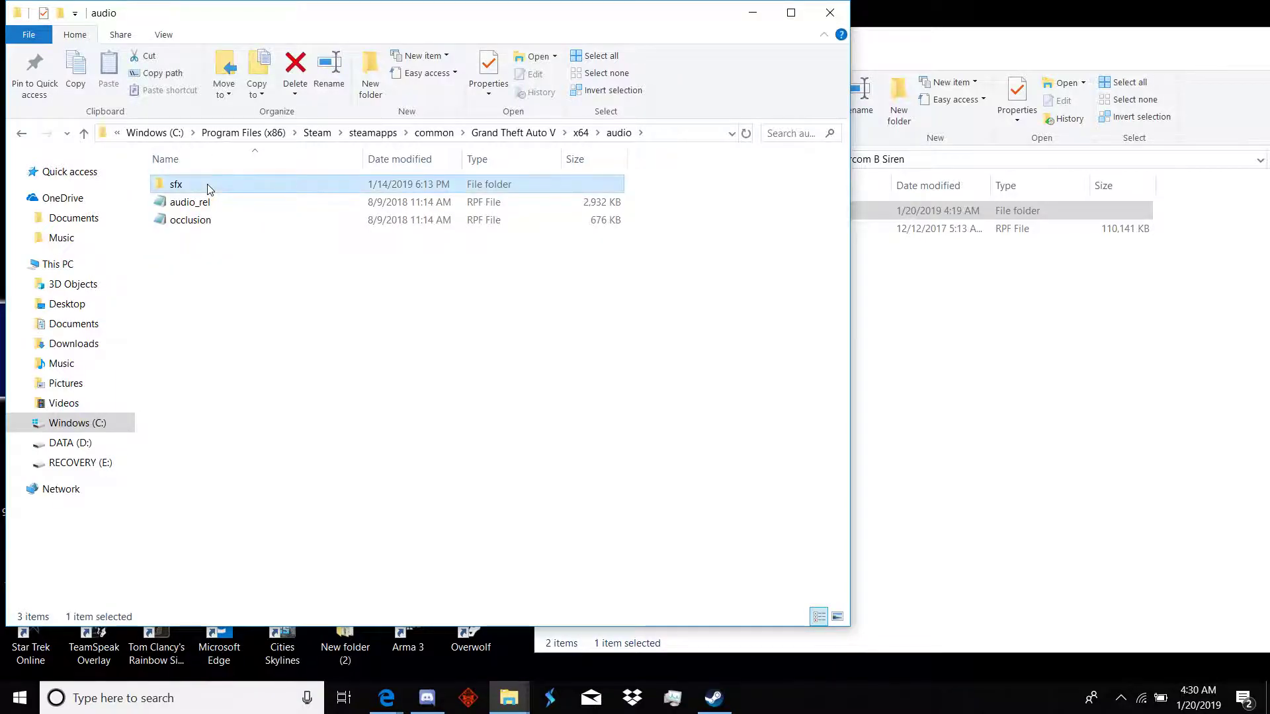
scroll(251, 350, down, 1)
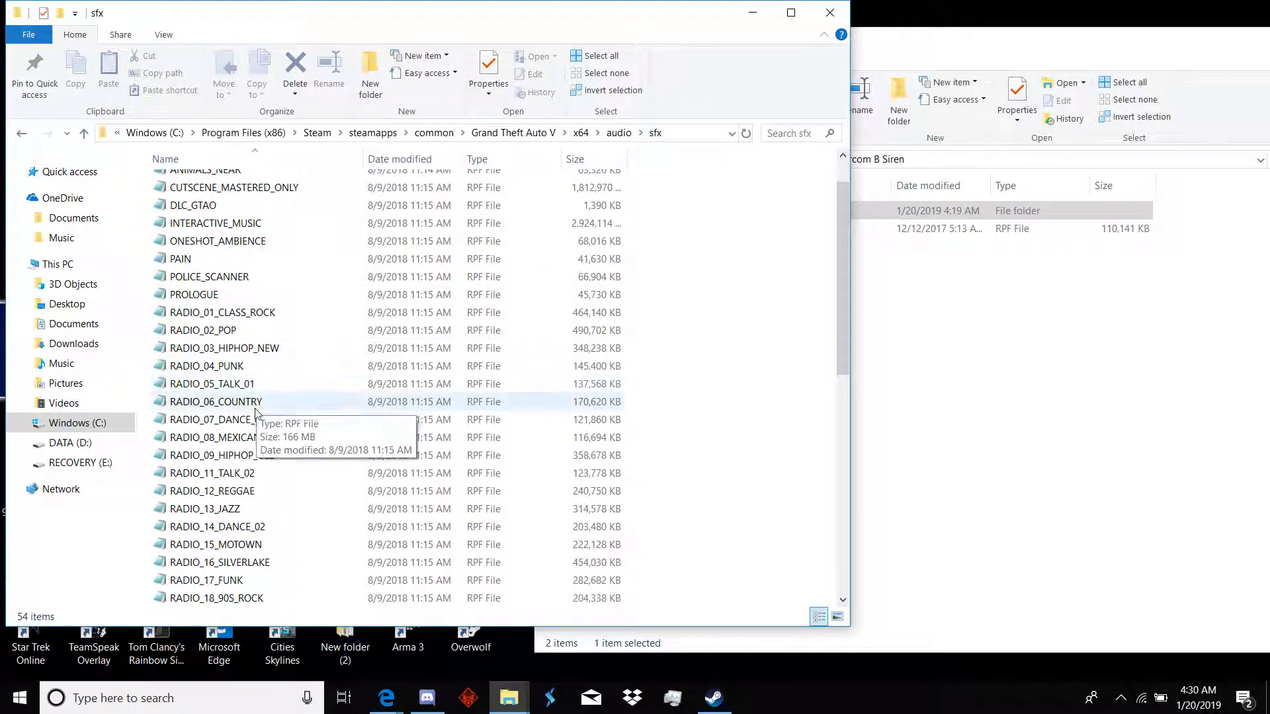
scroll(252, 424, down, 1)
click(246, 599)
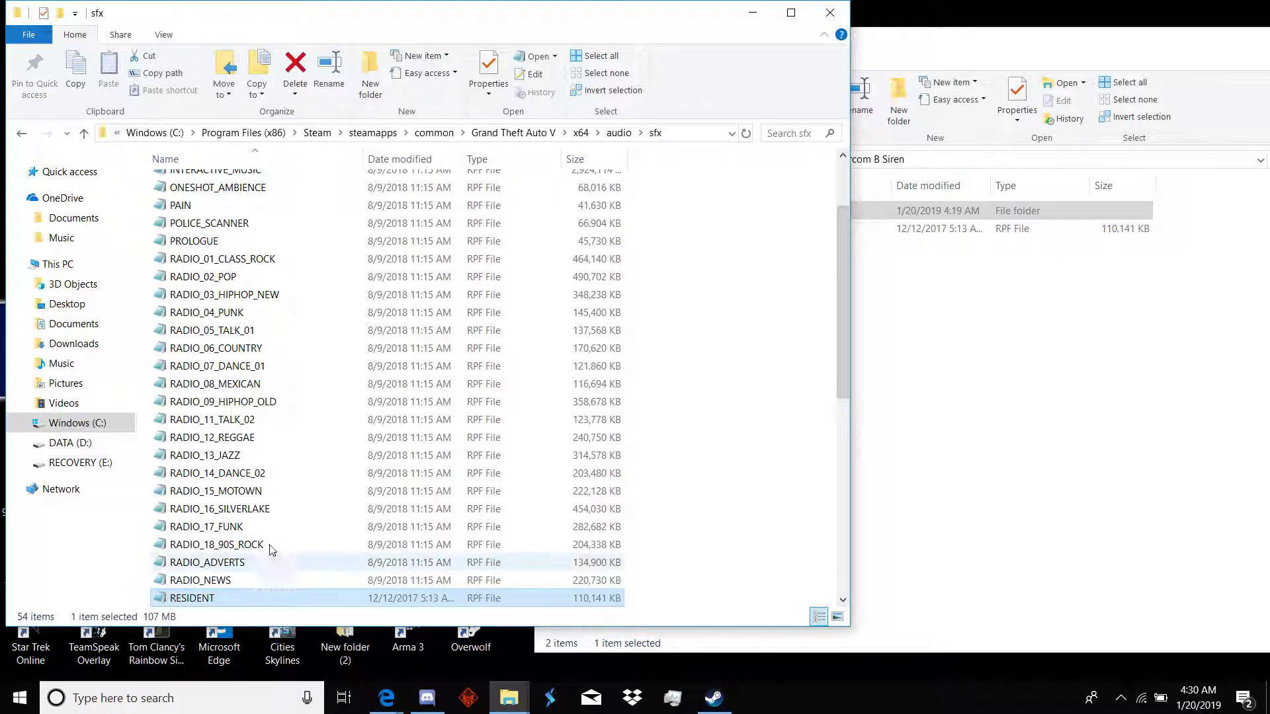
scroll(264, 555, down, 1)
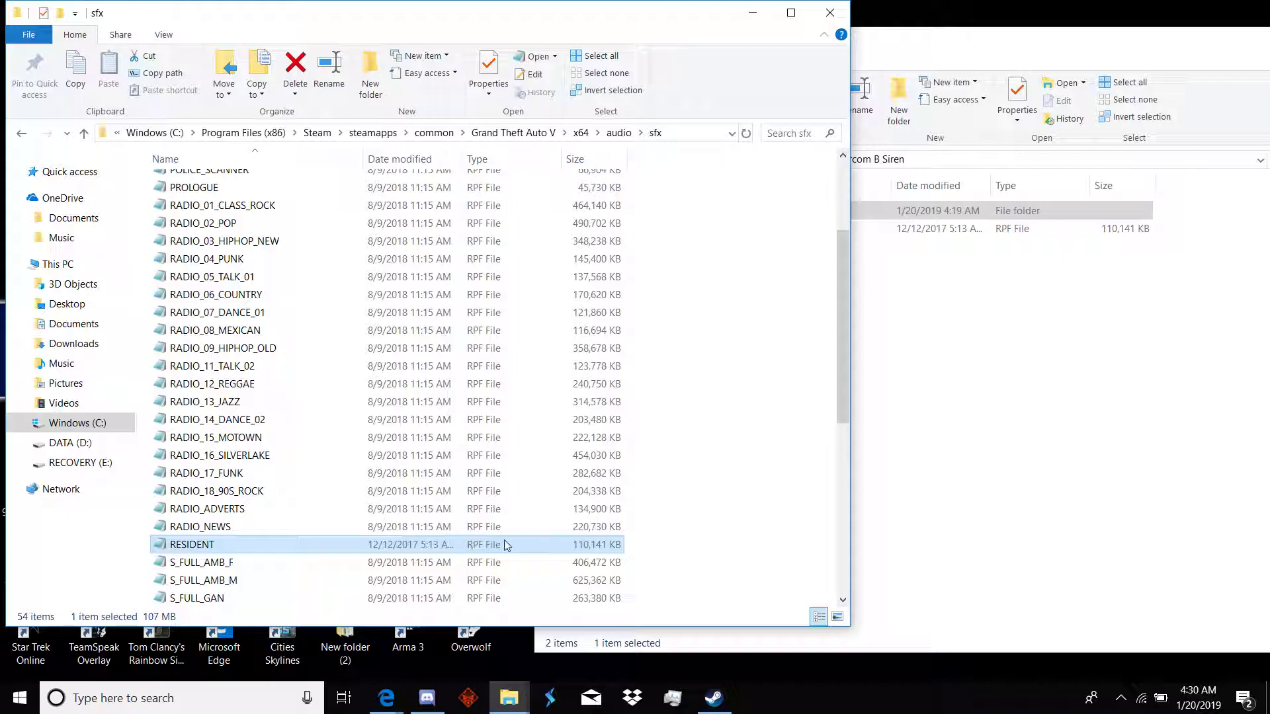
Step: Drag the siren's 110,141 KB RESIDENT file from the Code 3 Mastercom B Siren folder onto the sfx folder
click(950, 447)
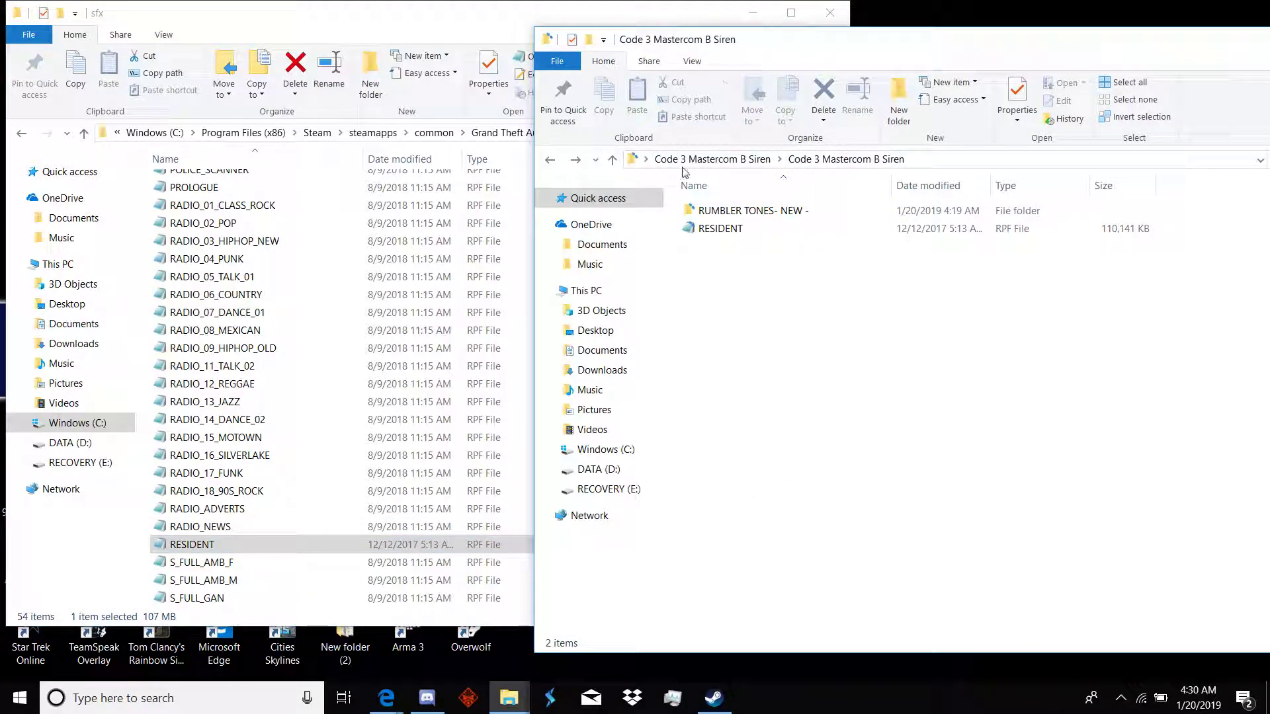
click(764, 233)
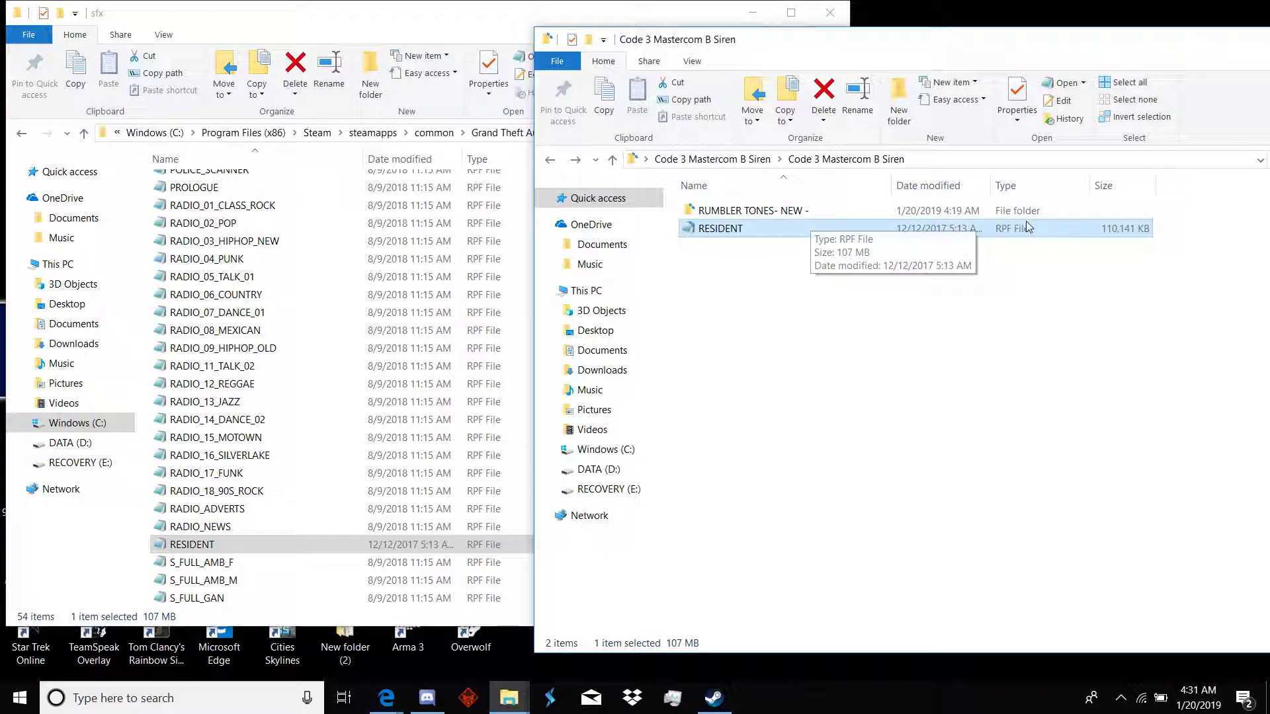
drag(873, 231, 759, 313)
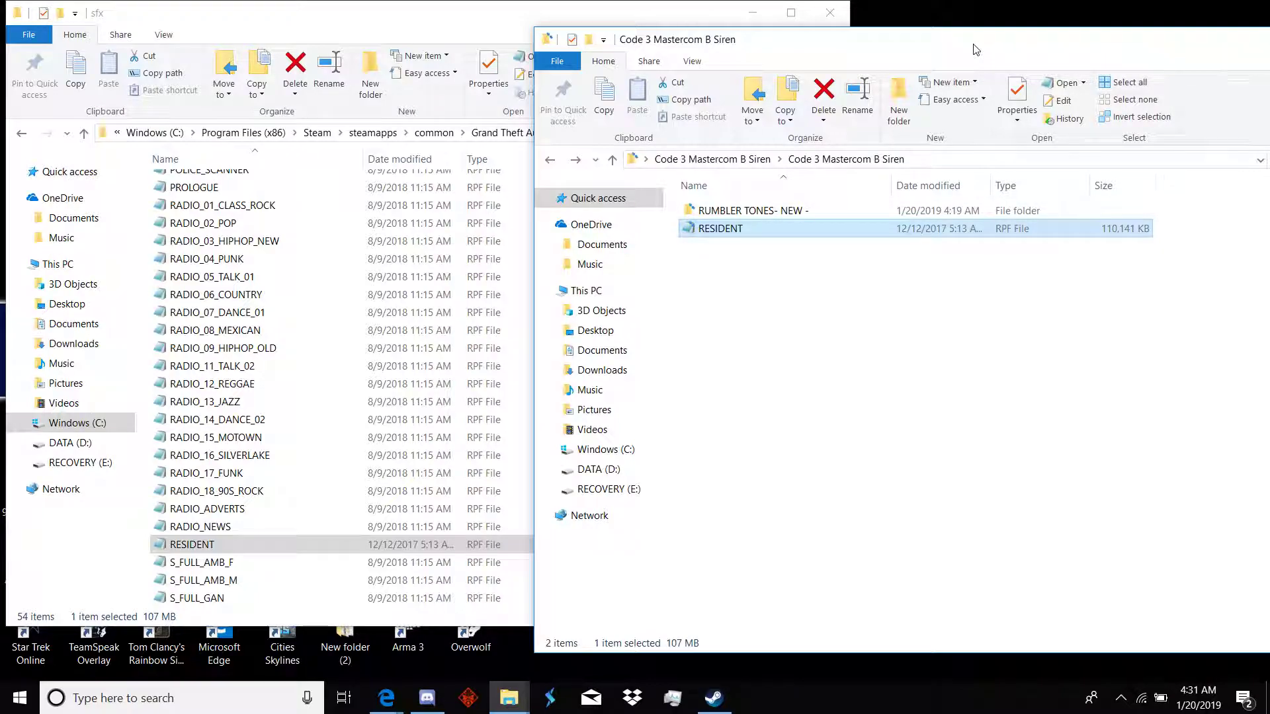
Step: Move the Code 3 Mastercom B Siren window to the left side, over the sfx folder
drag(976, 49, 462, 43)
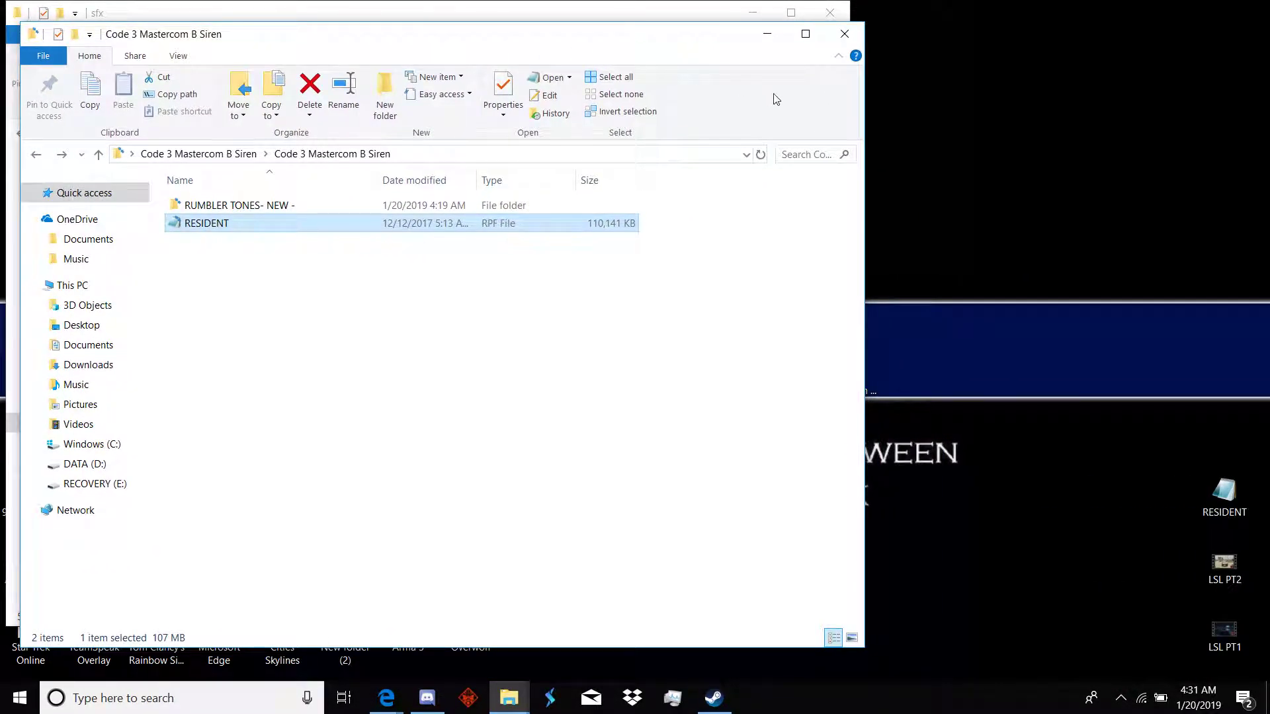